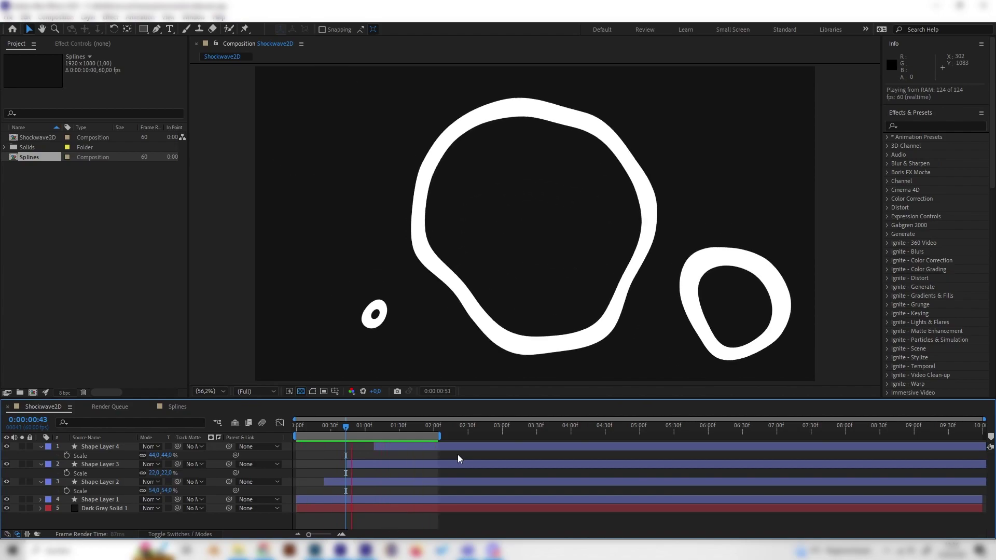
Create a new 1920x1080 Comp 1 and add a dark gray solid background.
right_click(69, 240)
left_click(94, 243)
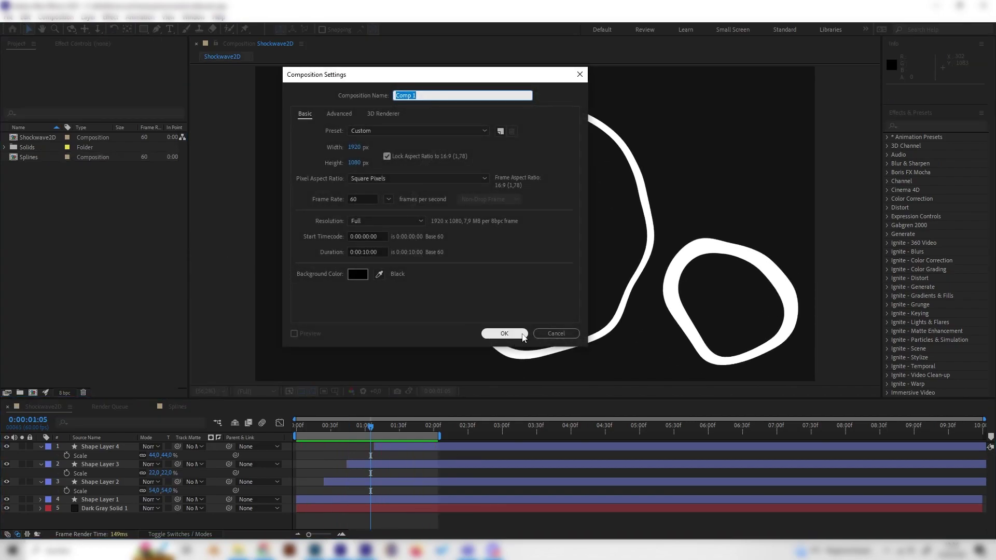
left_click(501, 332)
right_click(183, 455)
mouse_move(227, 335)
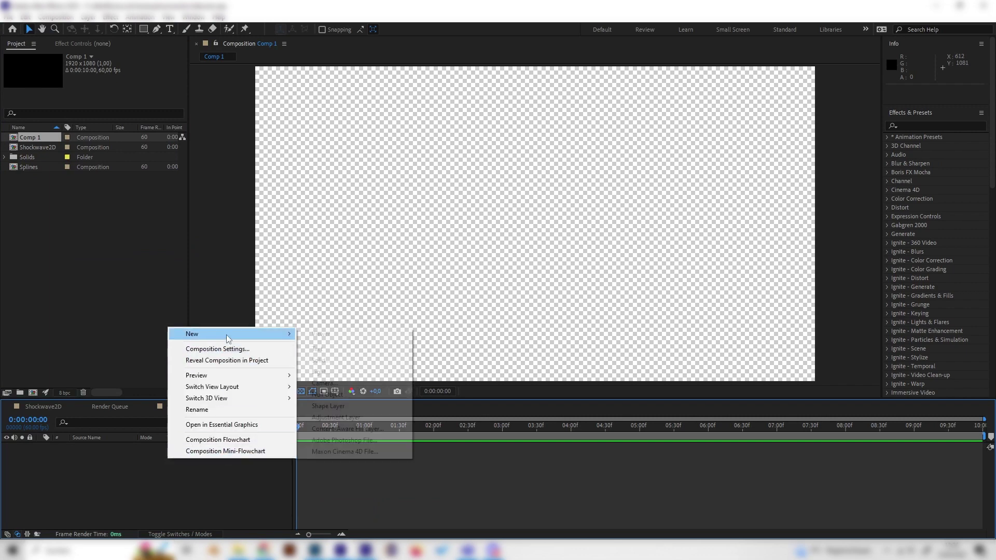
left_click(345, 357)
left_click(164, 209)
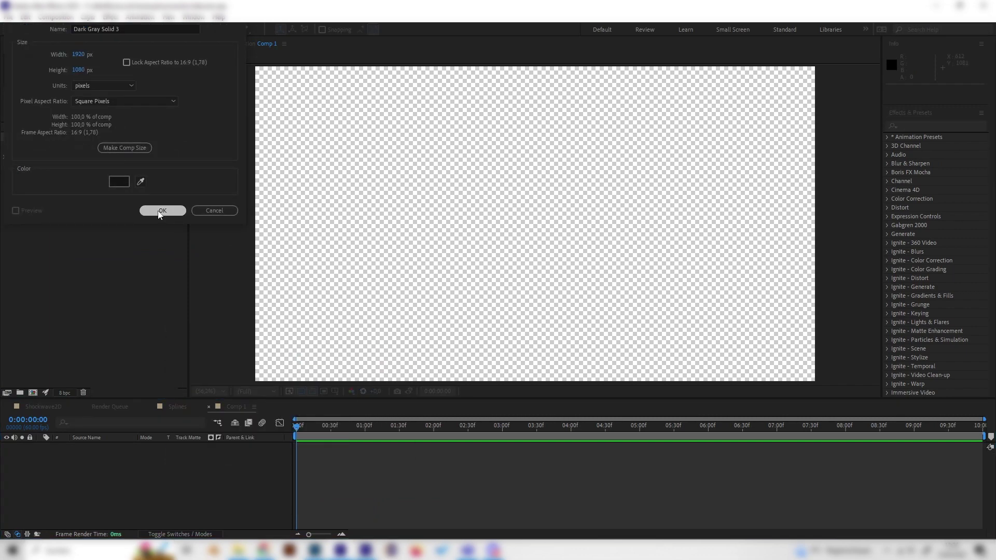
Add an empty Shape Layer 1 above the solid and twirl it open.
right_click(183, 479)
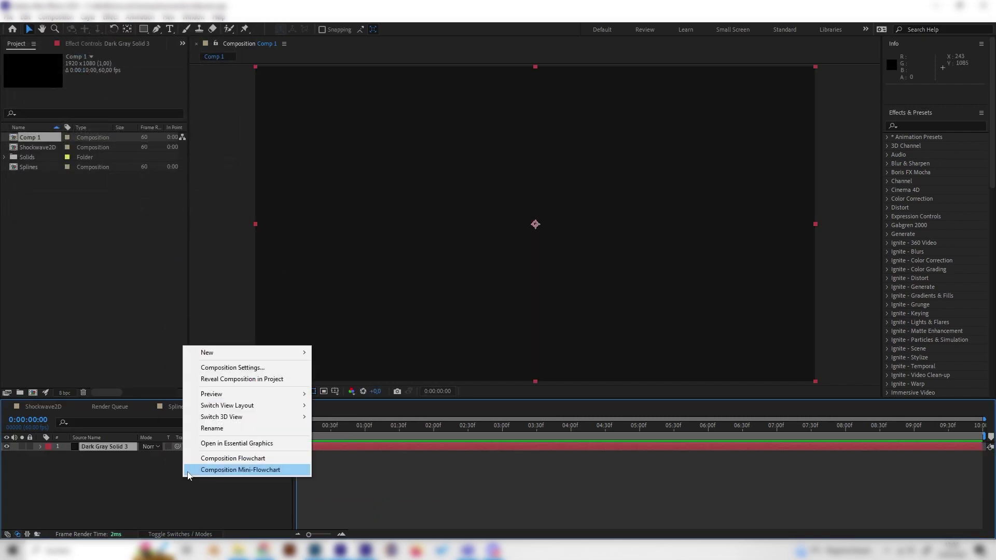
left_click(113, 448)
right_click(112, 479)
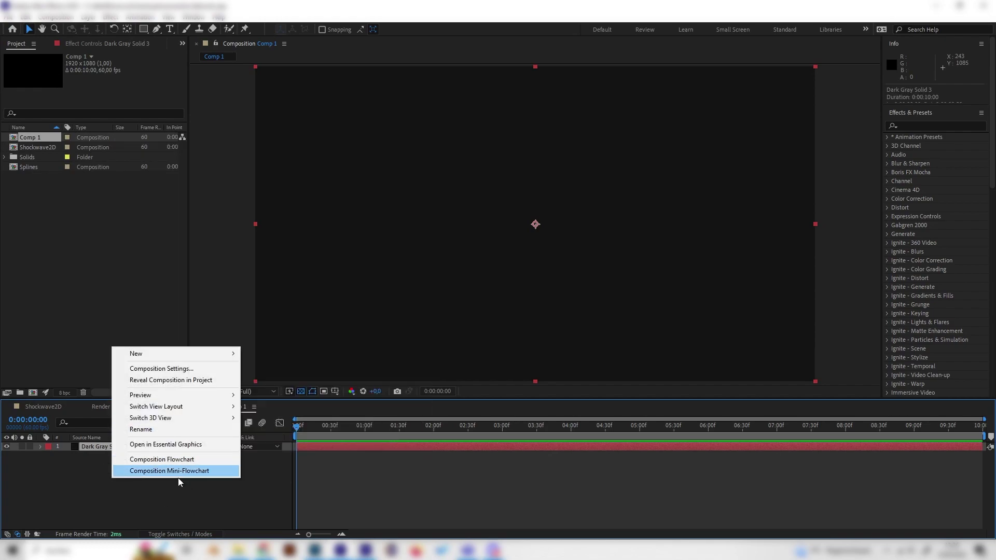
mouse_move(156, 354)
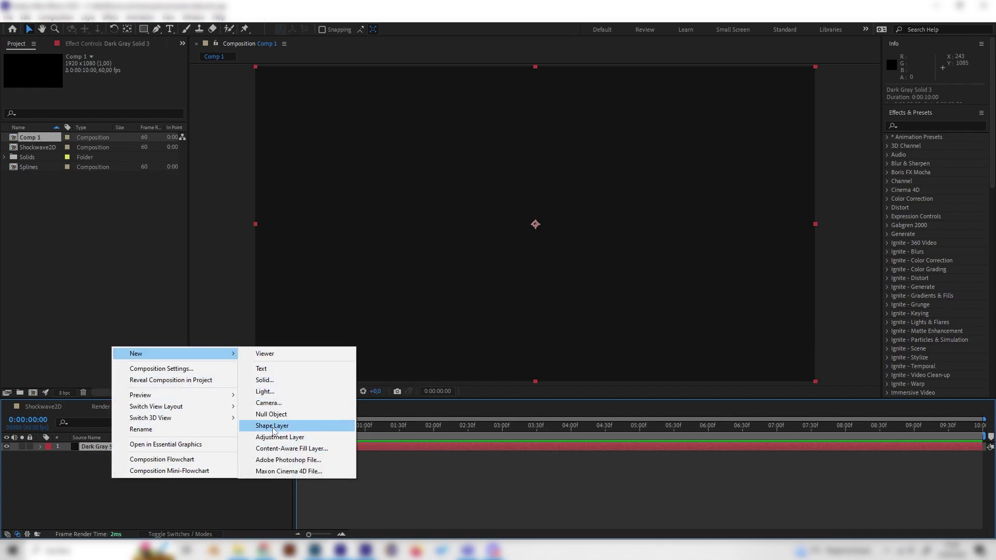
left_click(275, 426)
left_click(41, 447)
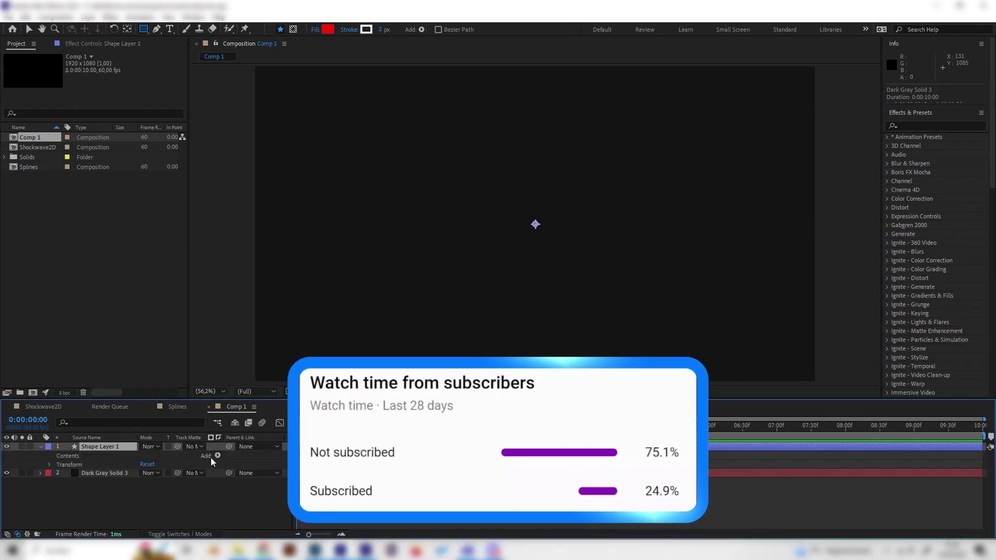
Add an Ellipse path and then a Stroke to Shape Layer 1.
left_click(211, 456)
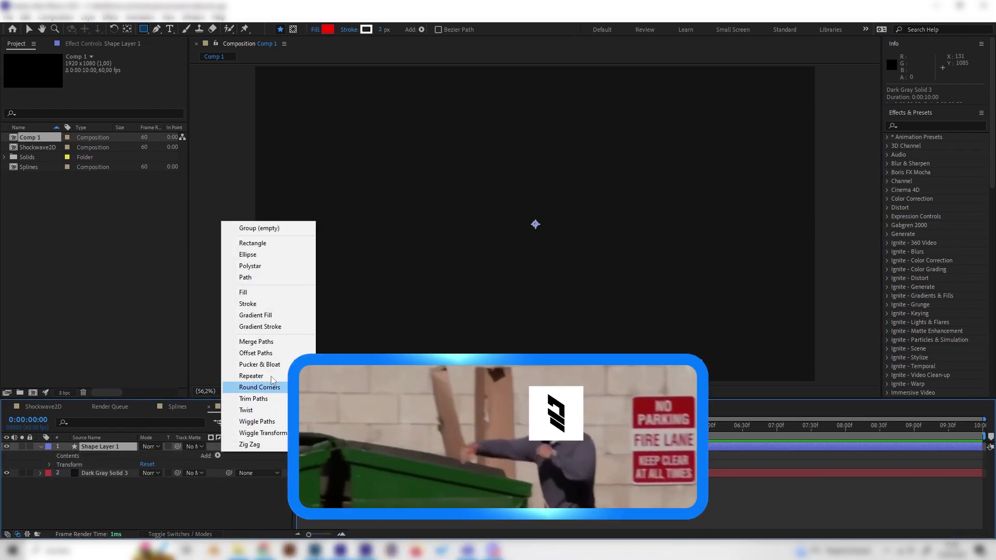
left_click(248, 255)
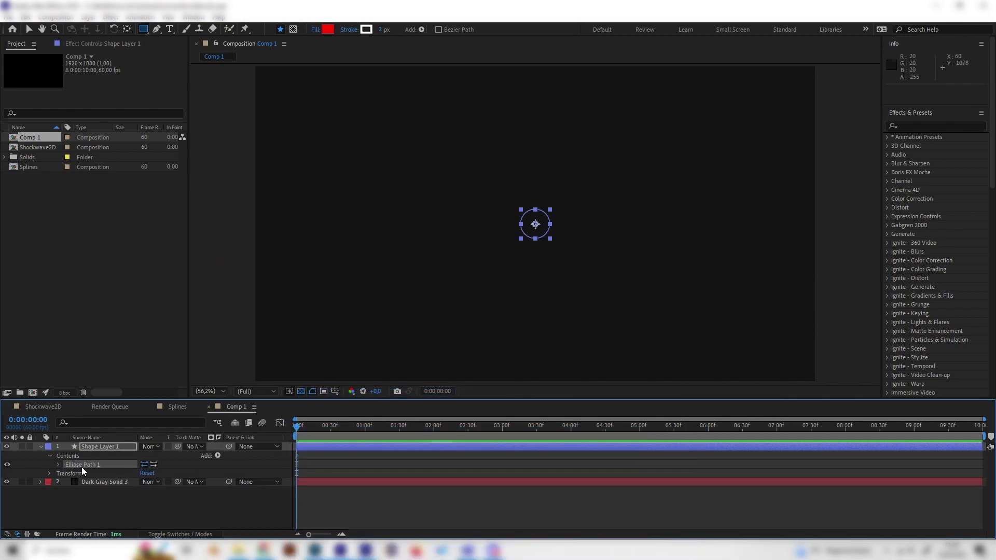
left_click(217, 455)
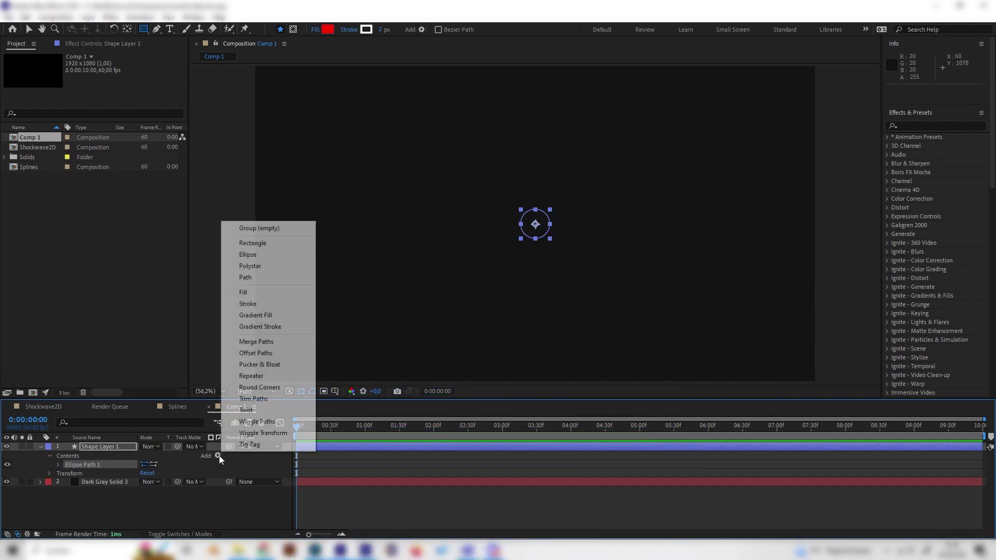
left_click(248, 304)
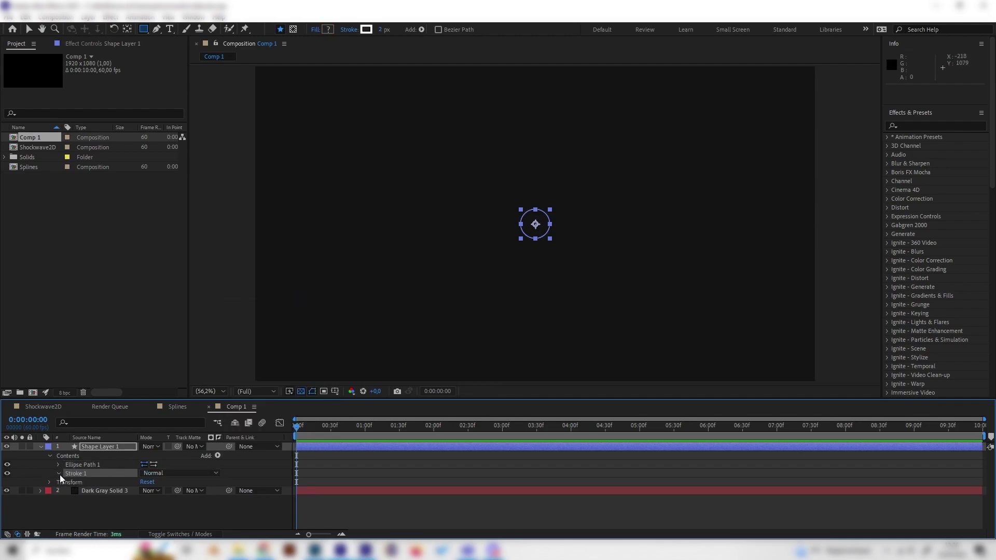
Set Stroke 1's width to 10 px.
left_click(59, 474)
scroll(131, 494, "down", 1)
left_click(147, 482)
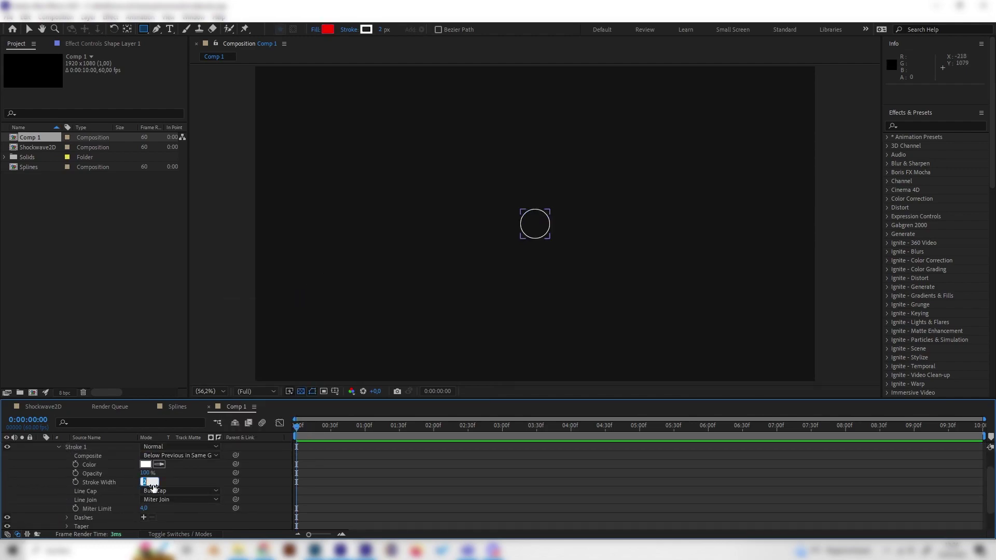
type("10")
key("Return")
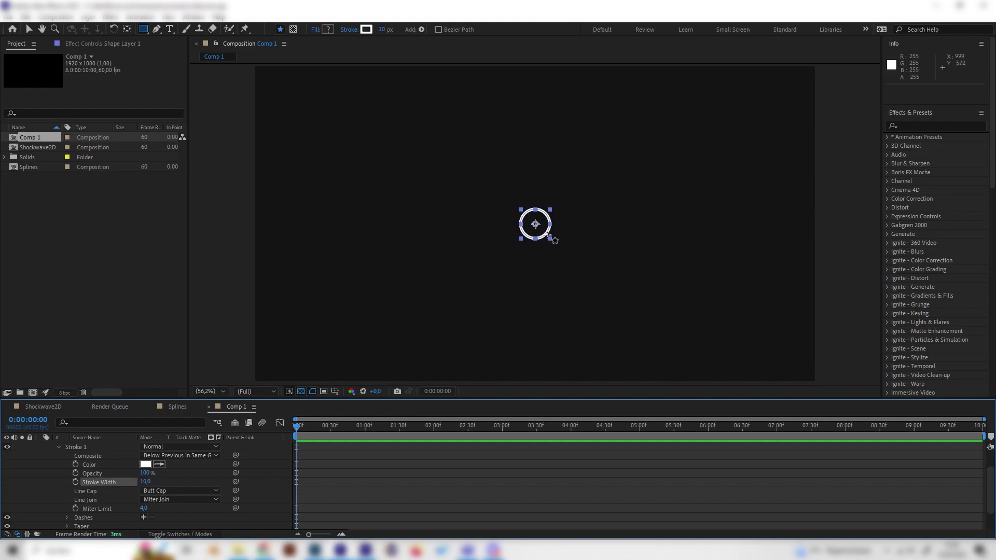
Set the Ellipse Path Size to 0 and keyframe it at frame 0.
scroll(129, 481, "up", 1)
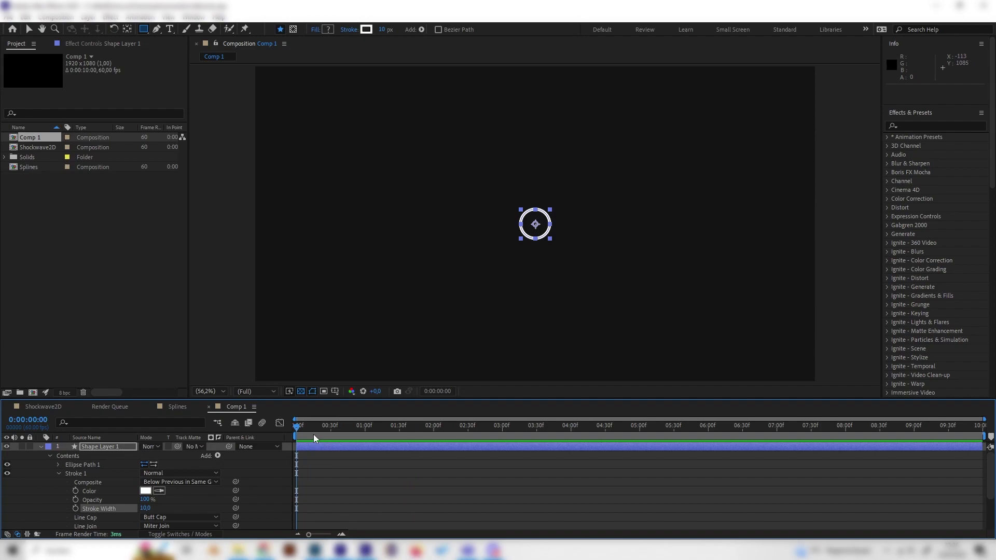
left_click(58, 465)
left_click(172, 474)
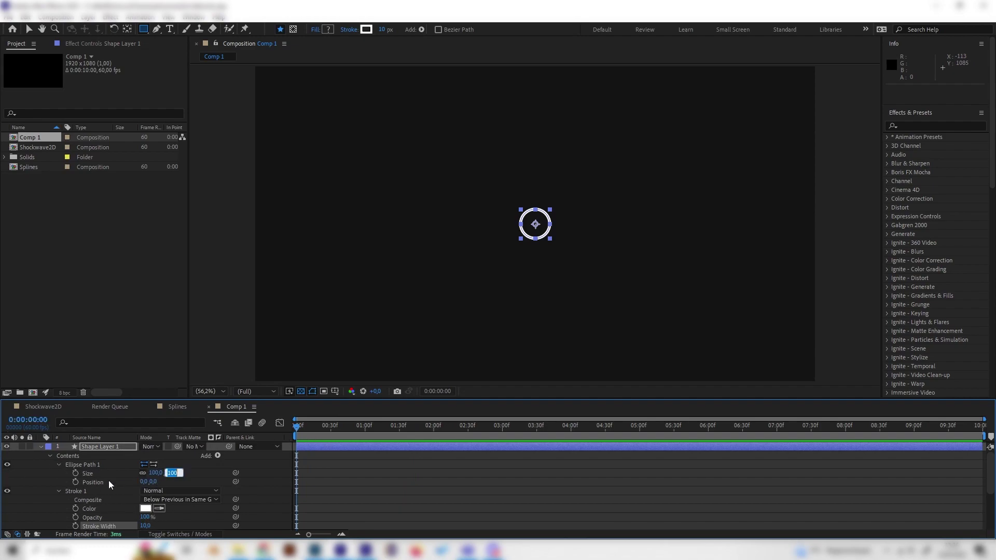
type("0")
left_click(195, 475)
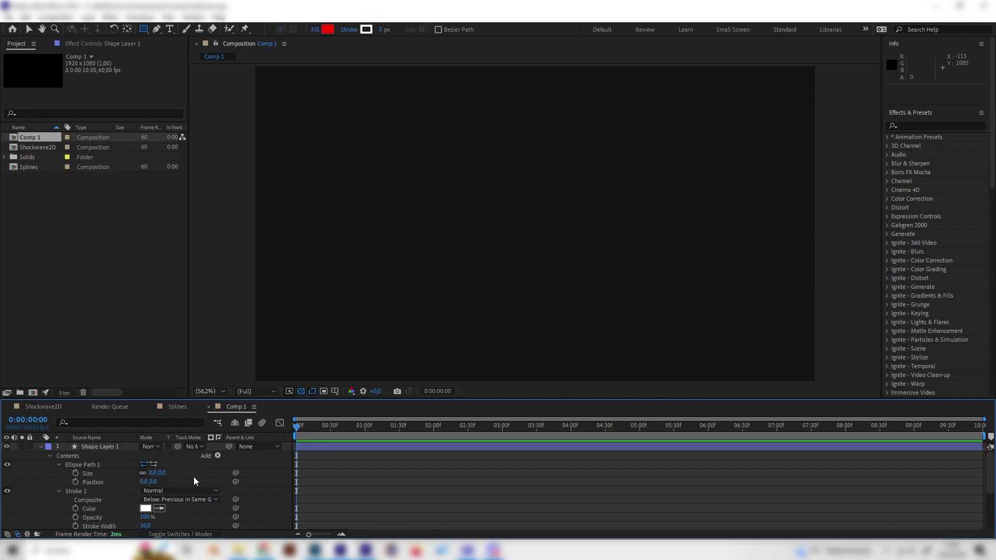
left_click(75, 473)
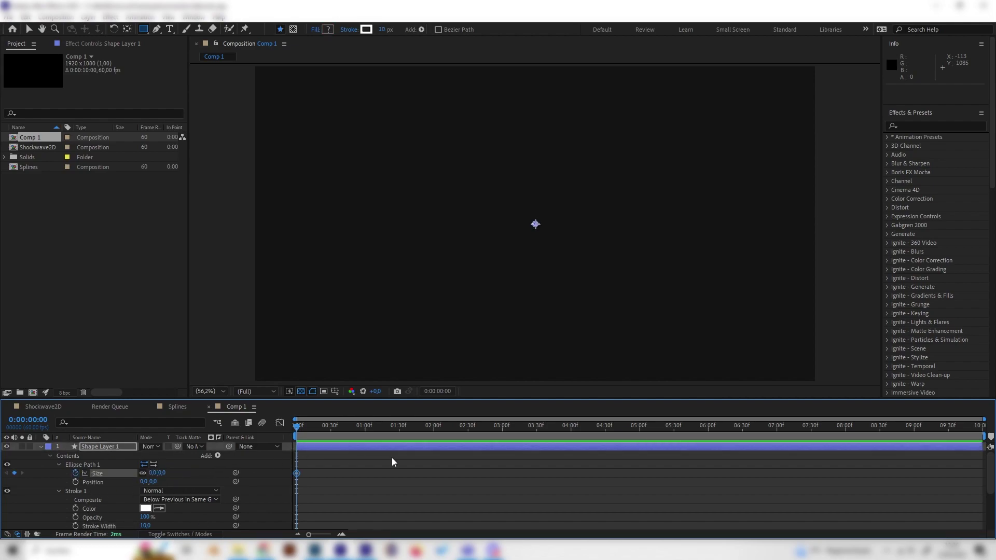
Keyframe the ellipse Size at about 844 px near 1:29 and preview the growing ring.
left_click_drag(328, 428, 399, 434)
left_click_drag(164, 474, 573, 445)
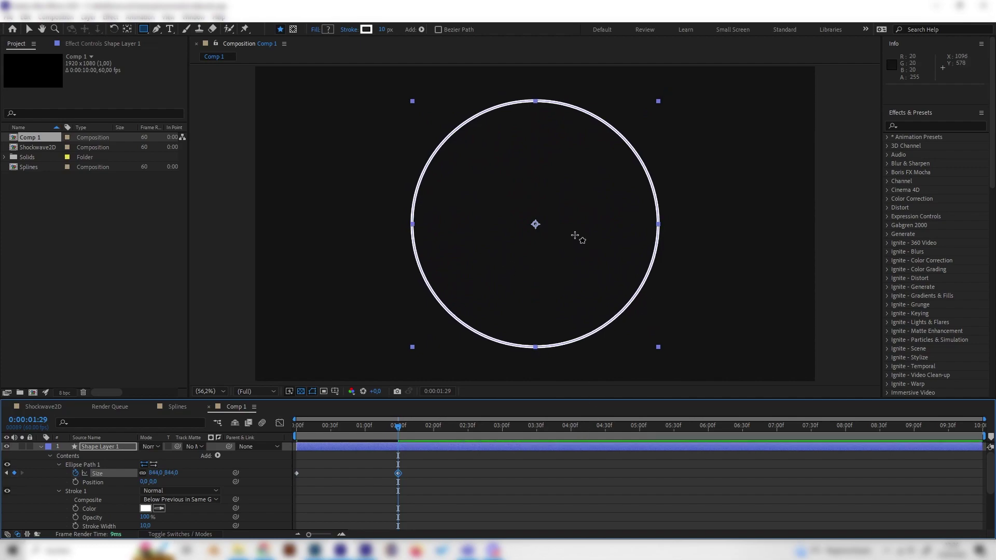
left_click_drag(394, 431, 245, 442)
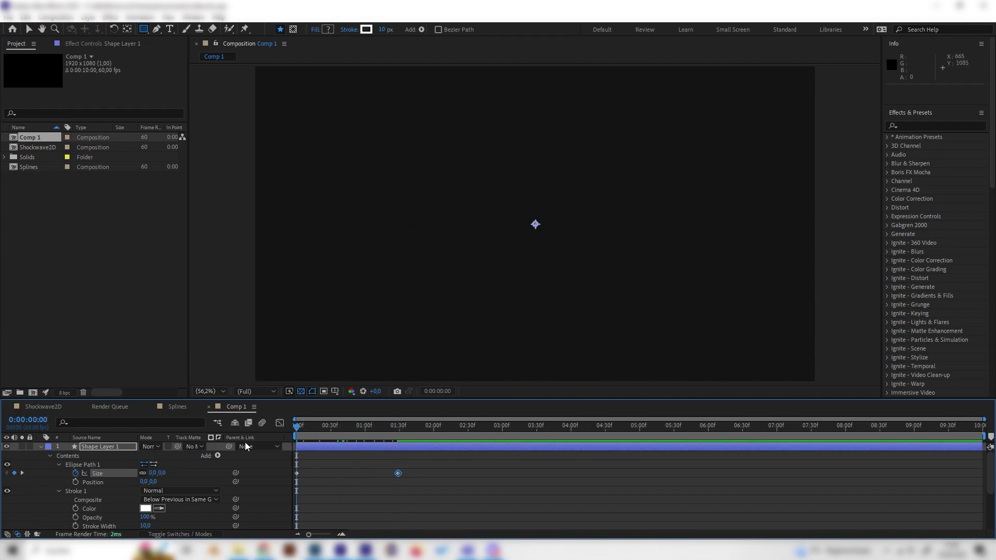
key("space")
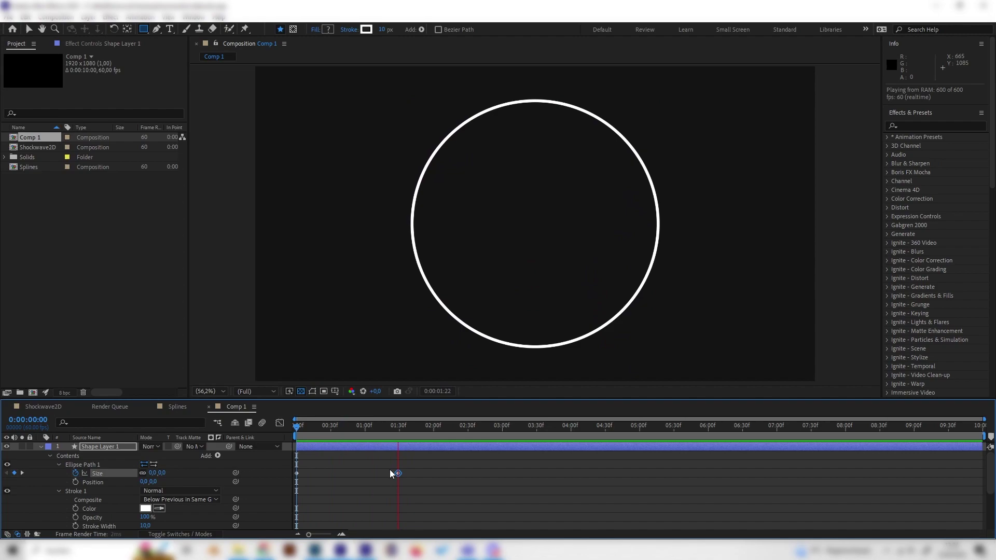
key("space")
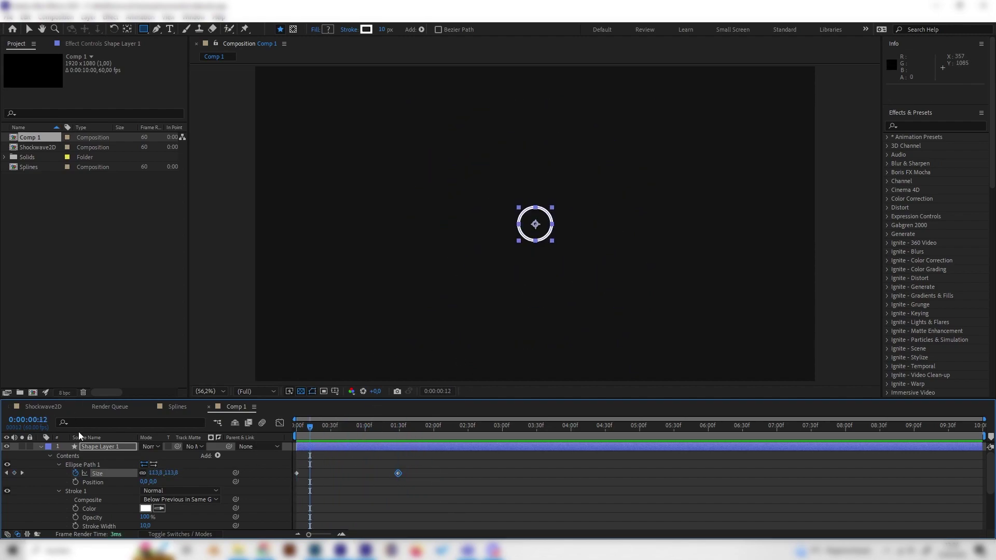
In the Graph Editor, select both Size keyframes and apply Easy Ease.
left_click(124, 476)
left_click(130, 447)
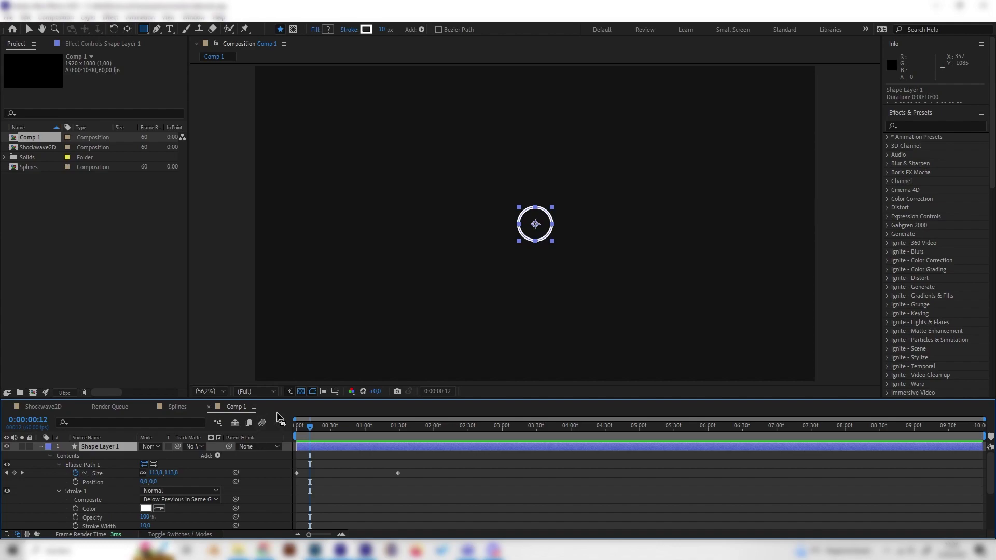
left_click(280, 423)
left_click(130, 473)
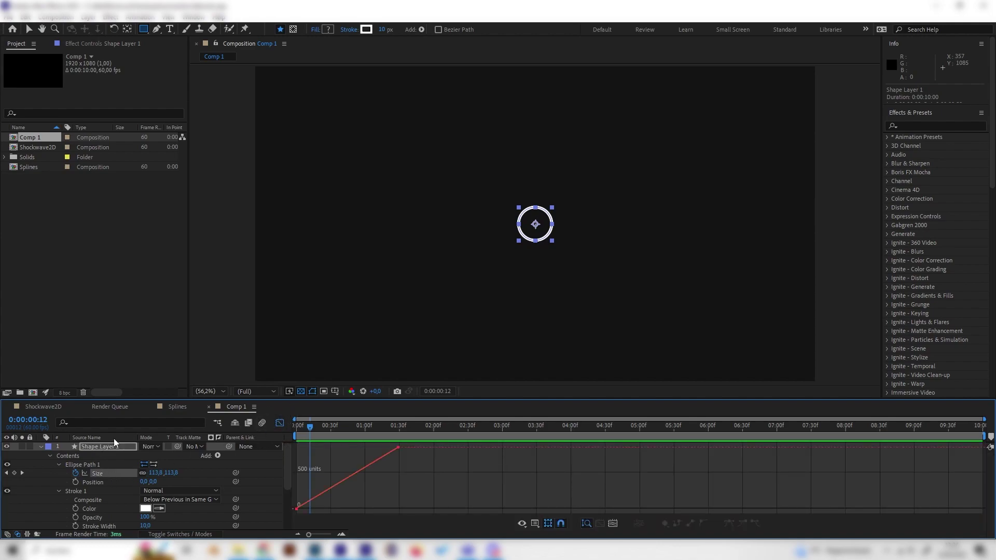
left_click(120, 474)
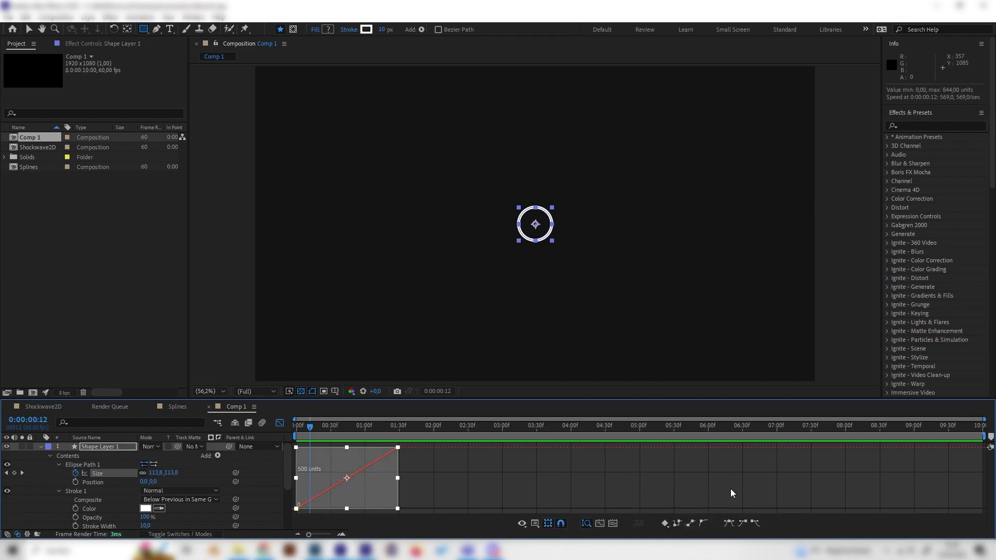
left_click(730, 528)
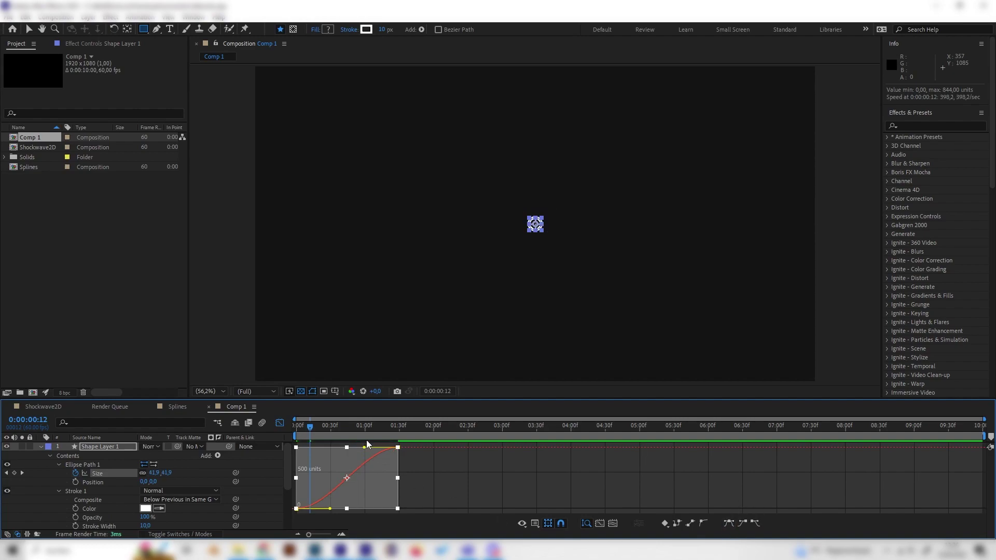
Pull the first Size keyframe's bezier handle up steeply so the ring bursts out fast, then preview.
left_click(443, 467)
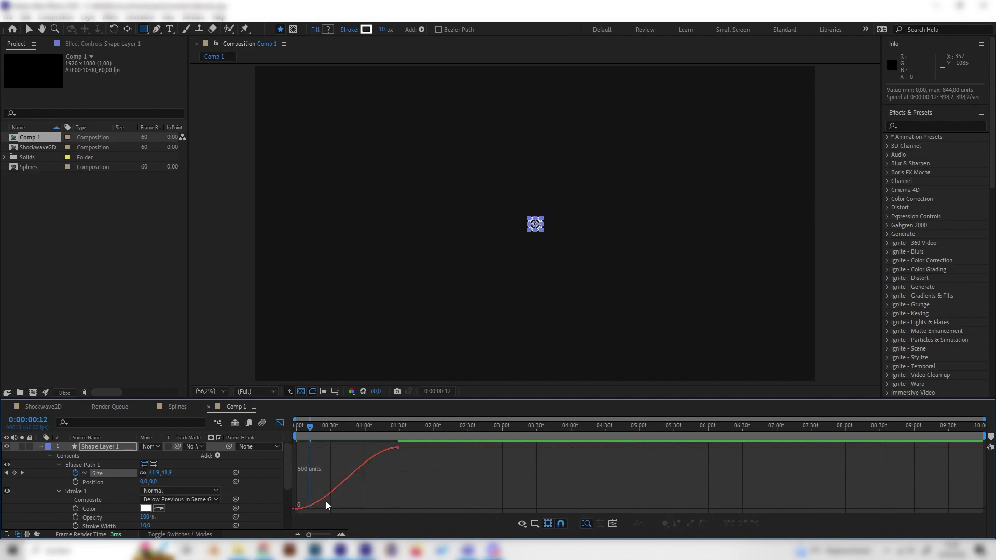
left_click(296, 509)
left_click_drag(330, 510, 284, 442)
key("space")
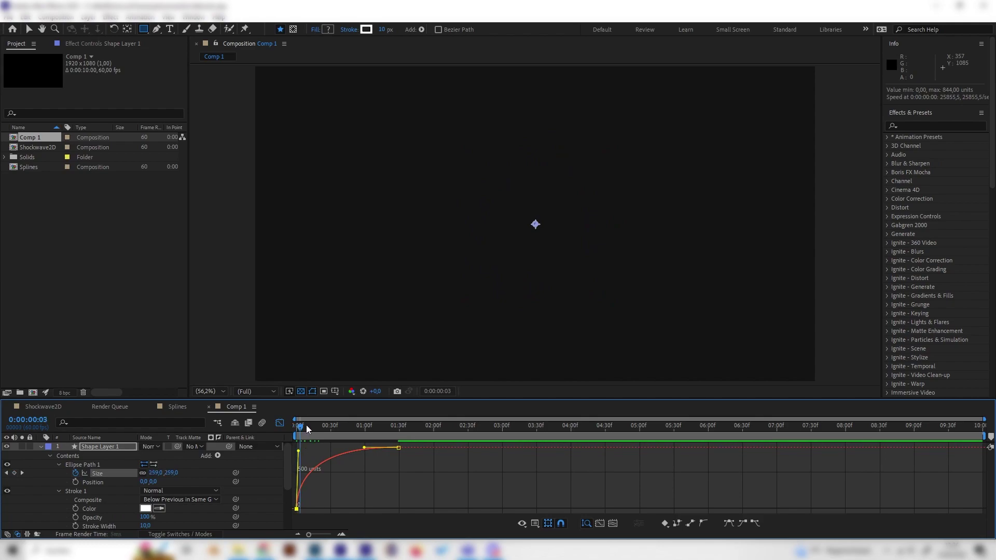
key("space")
key("space")
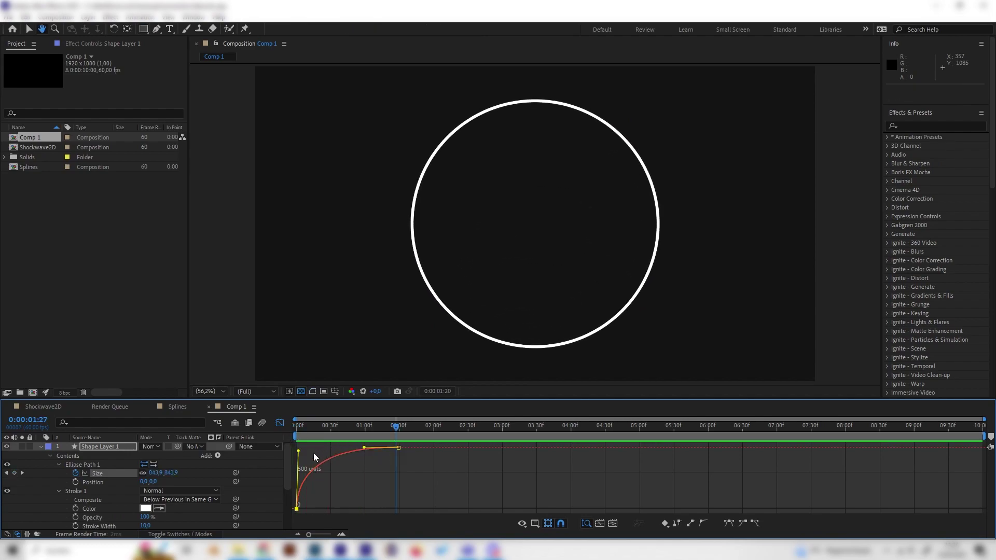
left_click_drag(299, 451, 302, 451)
key("space")
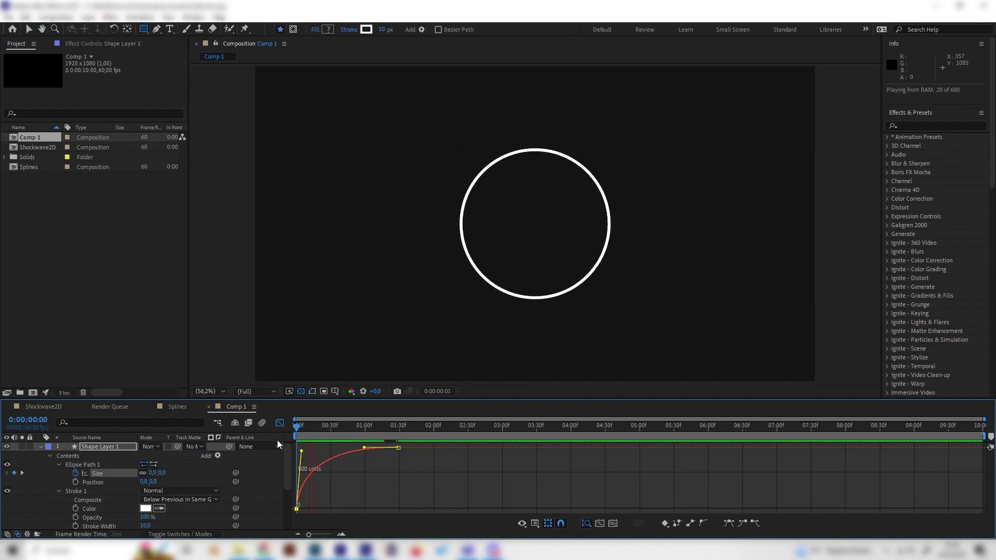
left_click(362, 428)
left_click(358, 429)
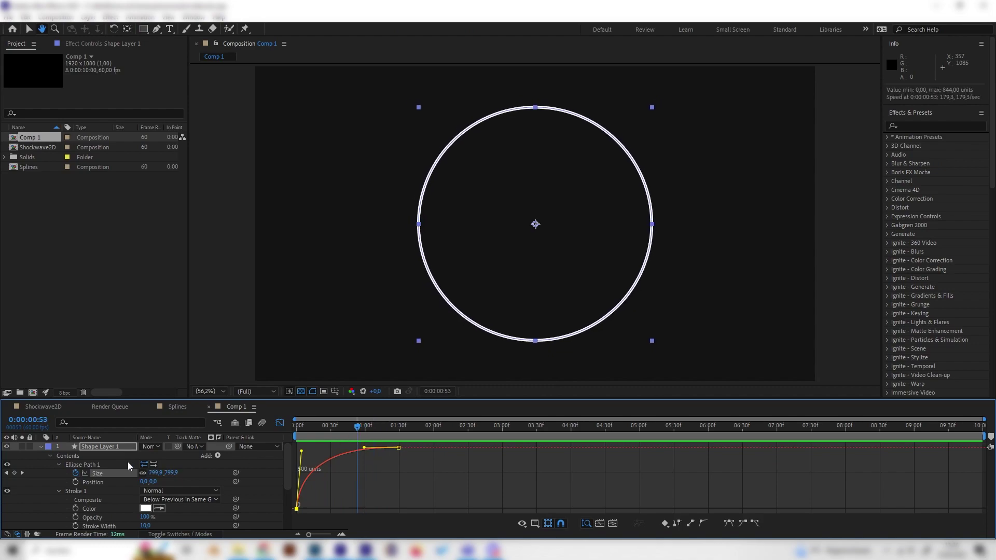
Back in the layer view, keyframe Stroke Width at 0 at 0:00:01:17.
key("q")
scroll(125, 495, "down", 1)
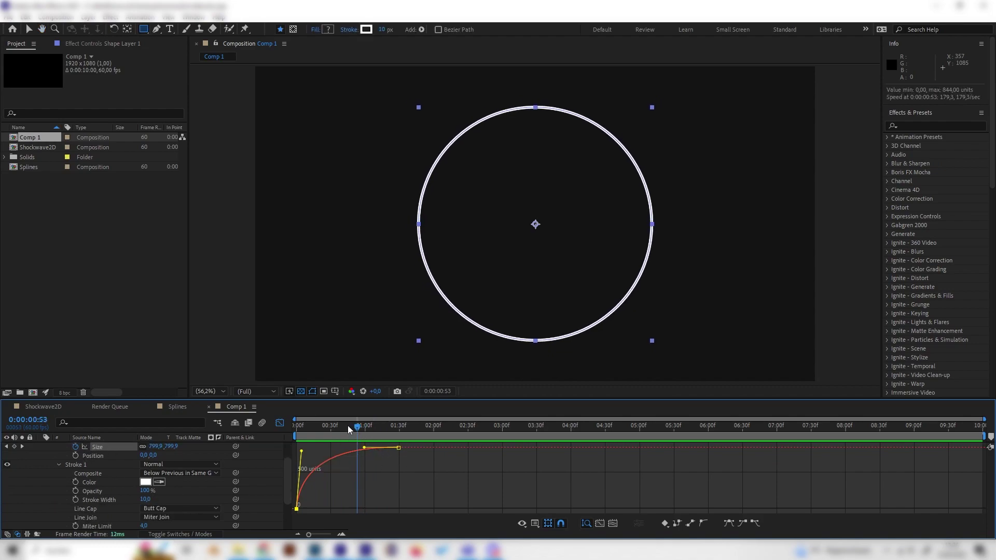
mouse_move(347, 425)
left_mouse_down()
mouse_move(398, 420)
mouse_move(383, 425)
left_mouse_up()
left_click(279, 423)
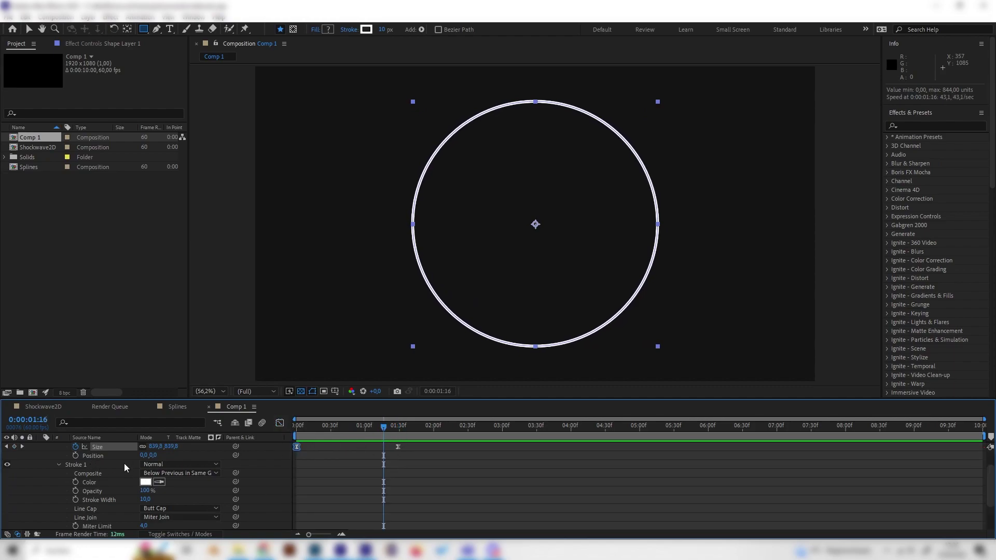
left_click(385, 426)
left_click(145, 499)
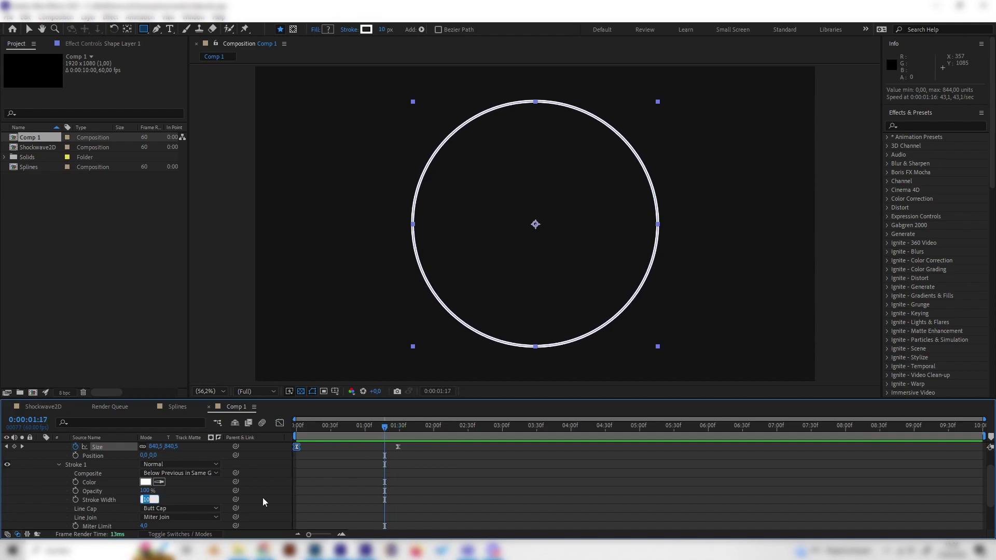
type("0")
left_click(262, 497)
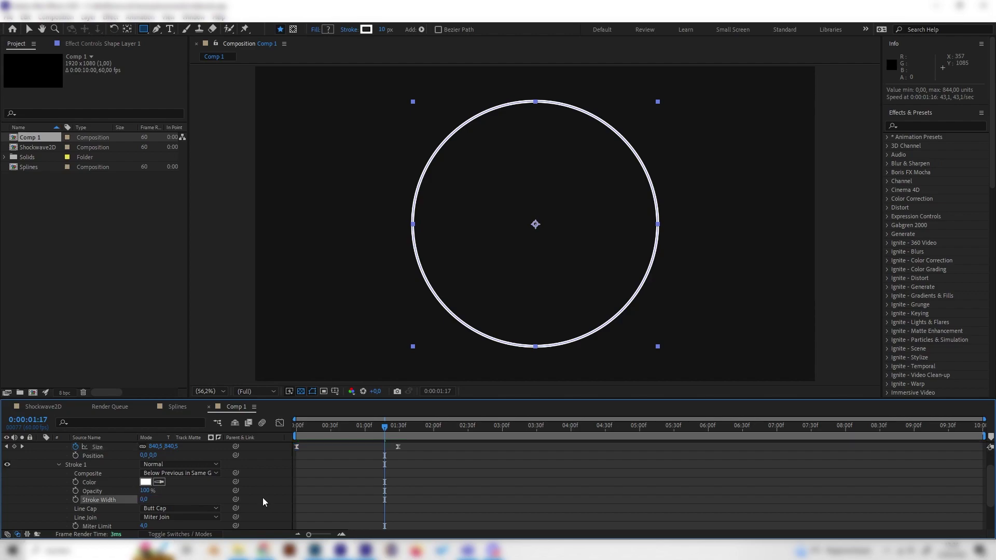
left_click(75, 499)
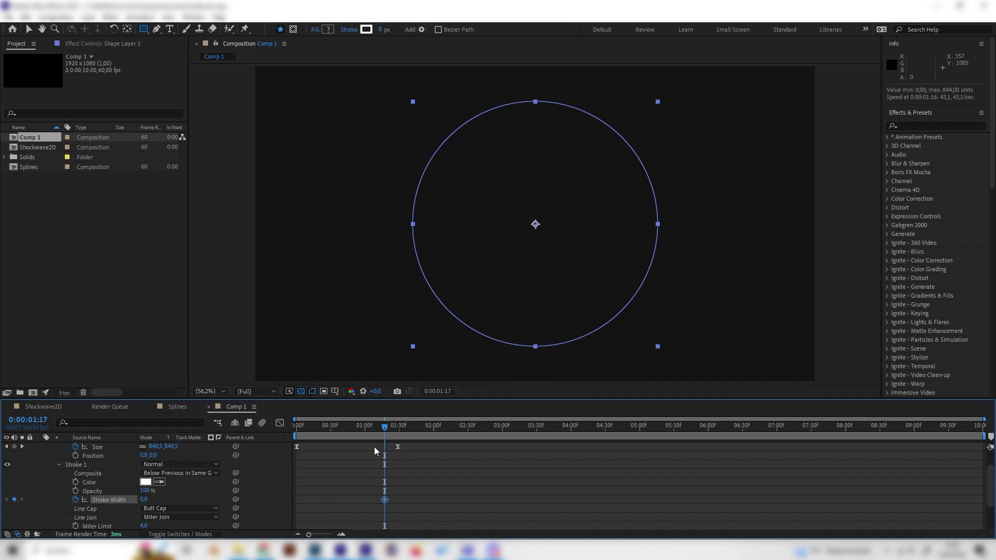
Add a thick Stroke Width keyframe of about 127 near 0:26 and preview.
left_click_drag(387, 432, 342, 431)
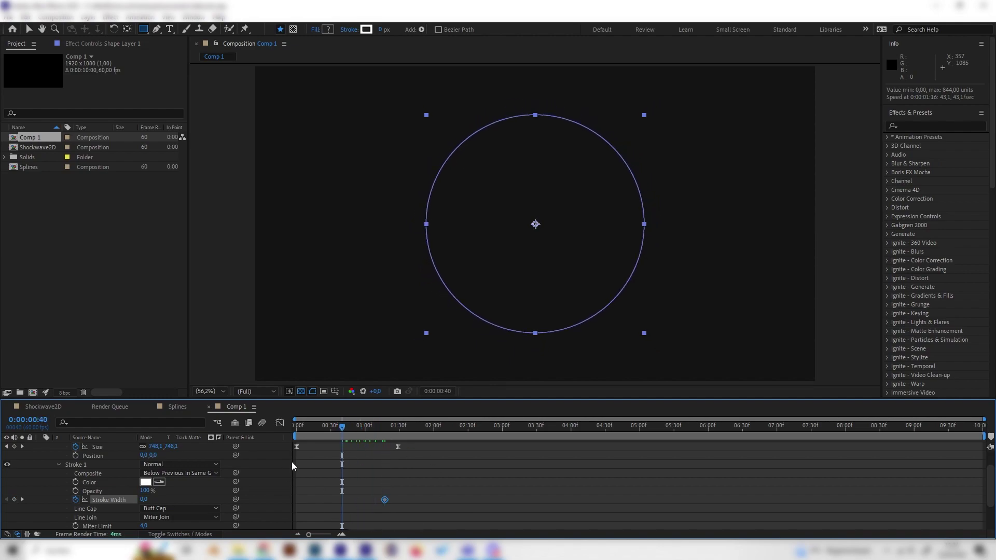
mouse_move(144, 500)
left_mouse_down()
mouse_move(208, 493)
mouse_move(198, 490)
left_mouse_up()
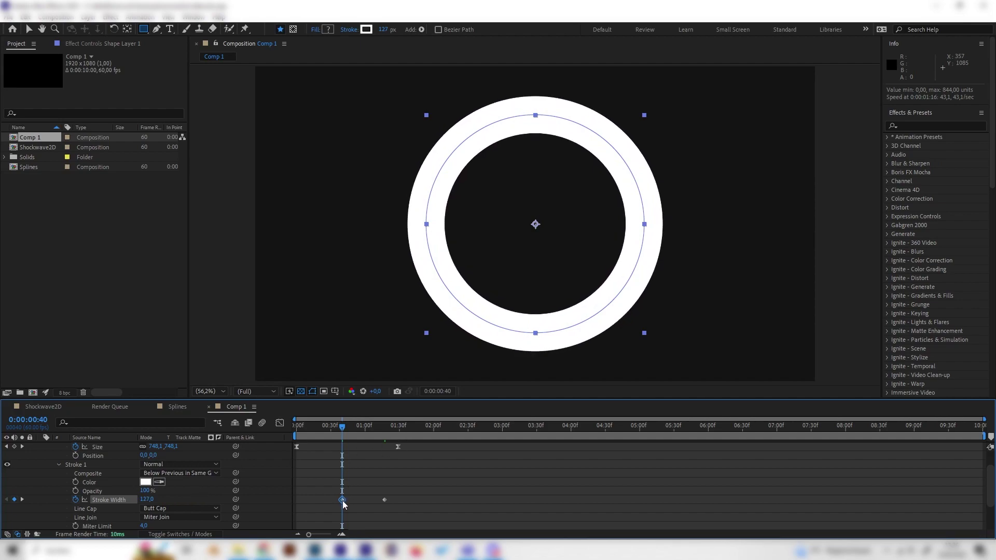
left_click_drag(341, 500, 330, 500)
left_click(327, 482)
key("space")
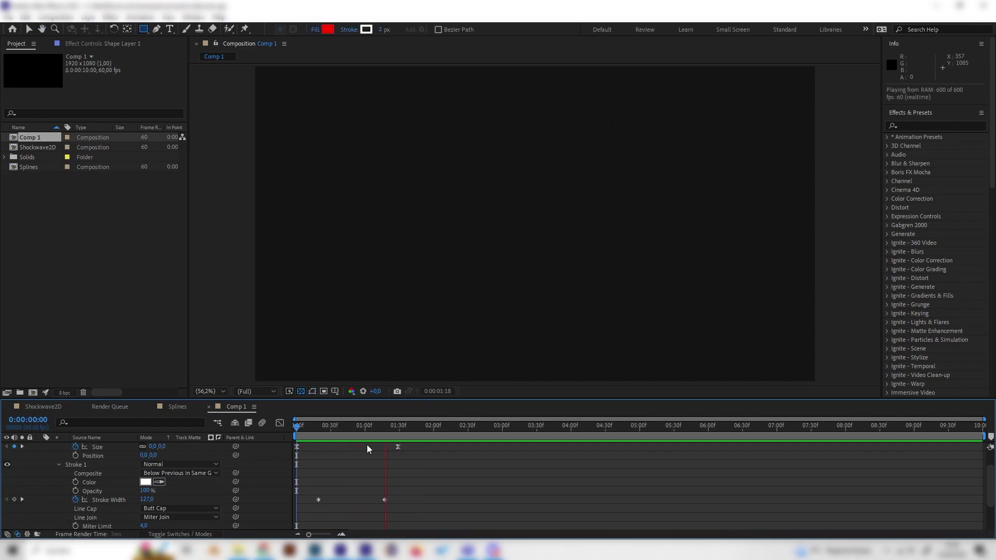
Apply Turbulent Displace, found by searching 'turb', to Shape Layer 1 and preview the warp.
key("space")
mouse_move(356, 428)
left_mouse_down()
mouse_move(318, 429)
mouse_move(309, 440)
mouse_move(330, 441)
left_mouse_up()
scroll(192, 443, "up", 2)
left_click(75, 456)
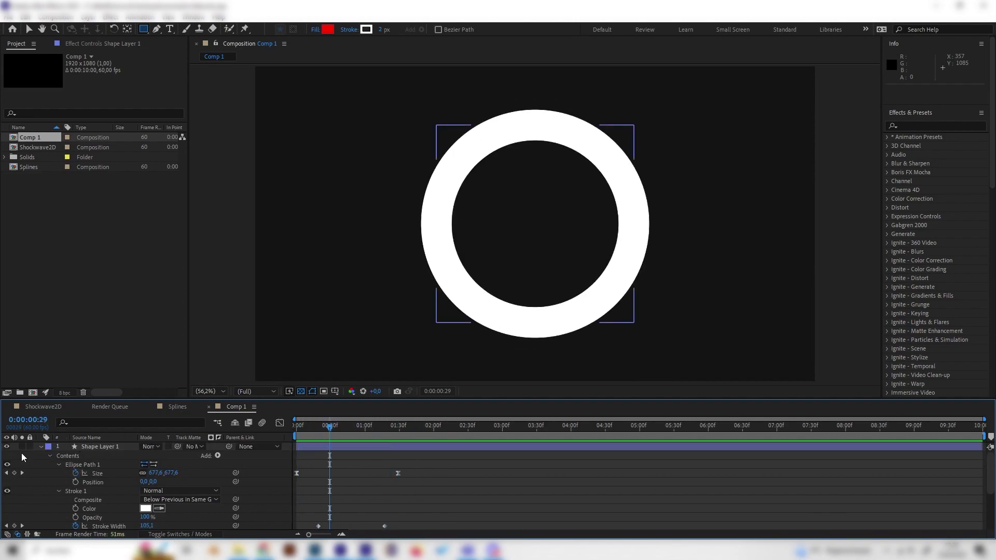
left_click(41, 447)
left_click(926, 126)
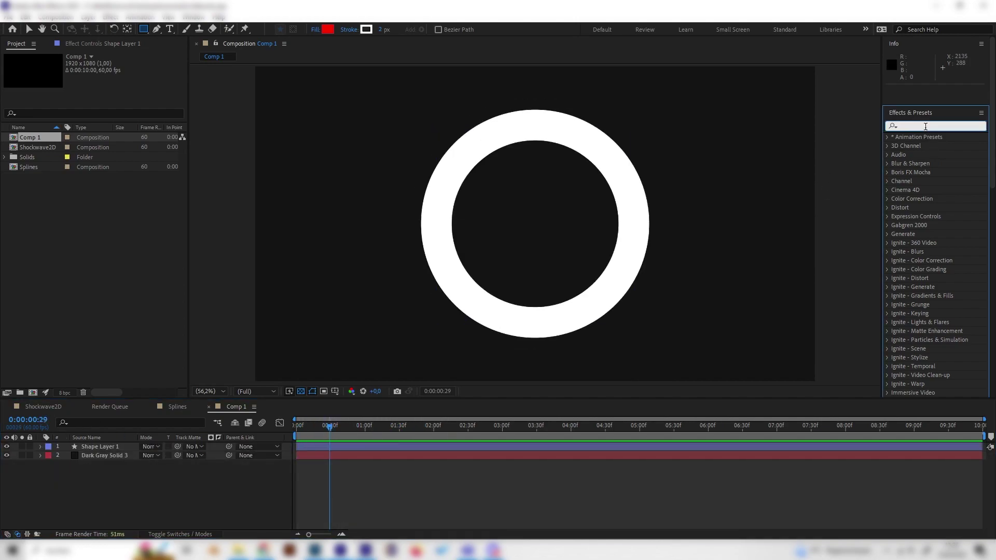
type("turb")
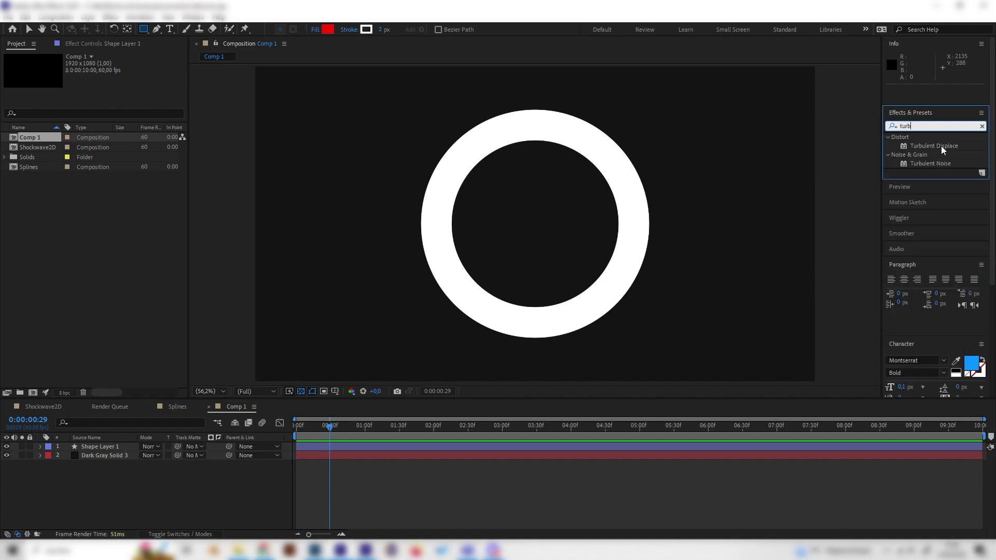
left_click_drag(941, 147, 108, 449)
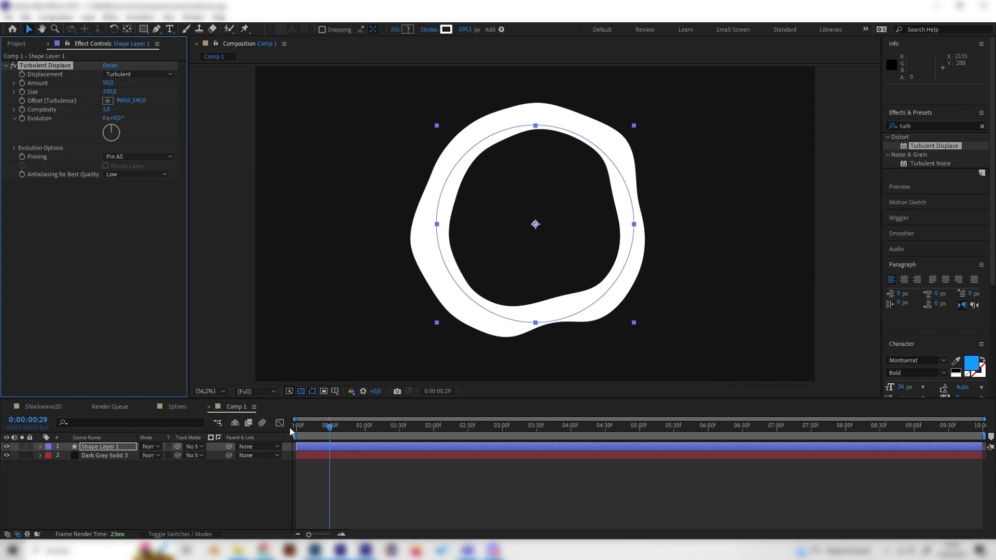
left_click(335, 426)
key("space")
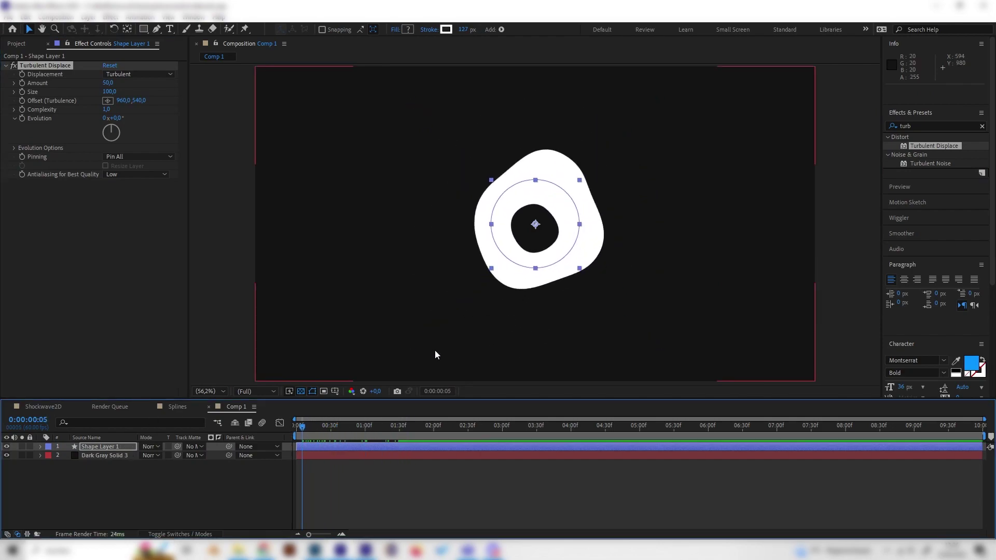
Keyframe Turbulent Displace Evolution from 0x at 0:00 to 1x at 1:28 and preview.
left_click(40, 447)
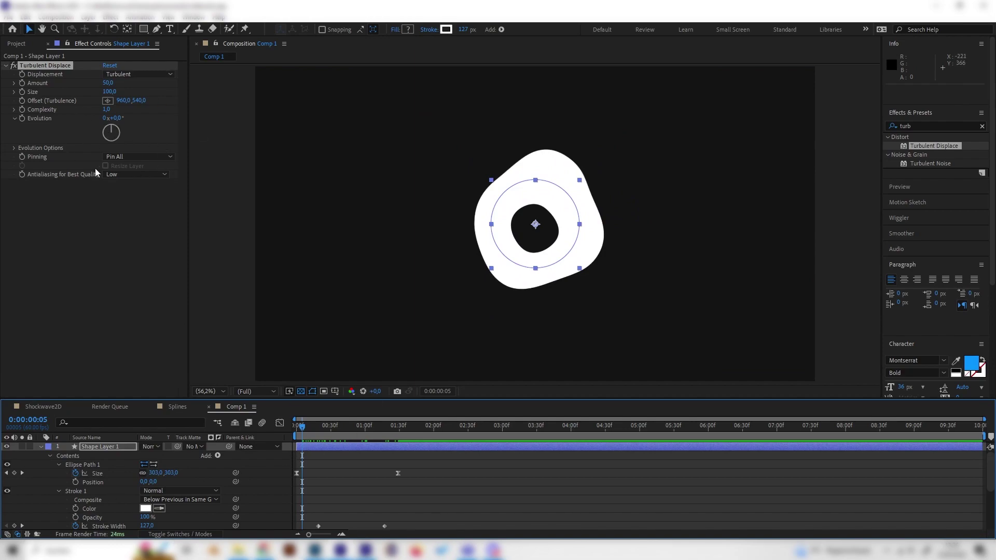
left_click_drag(302, 424, 286, 434)
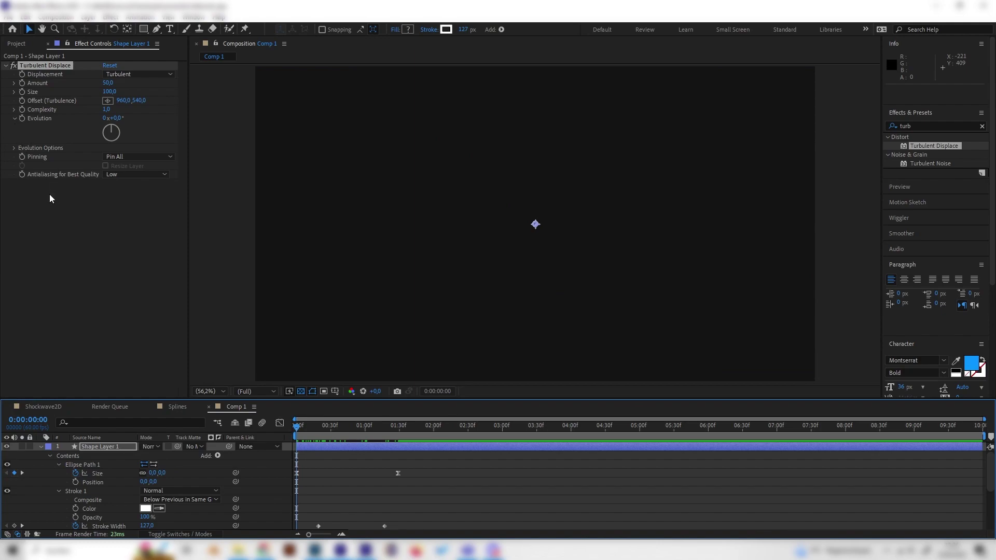
left_click(22, 119)
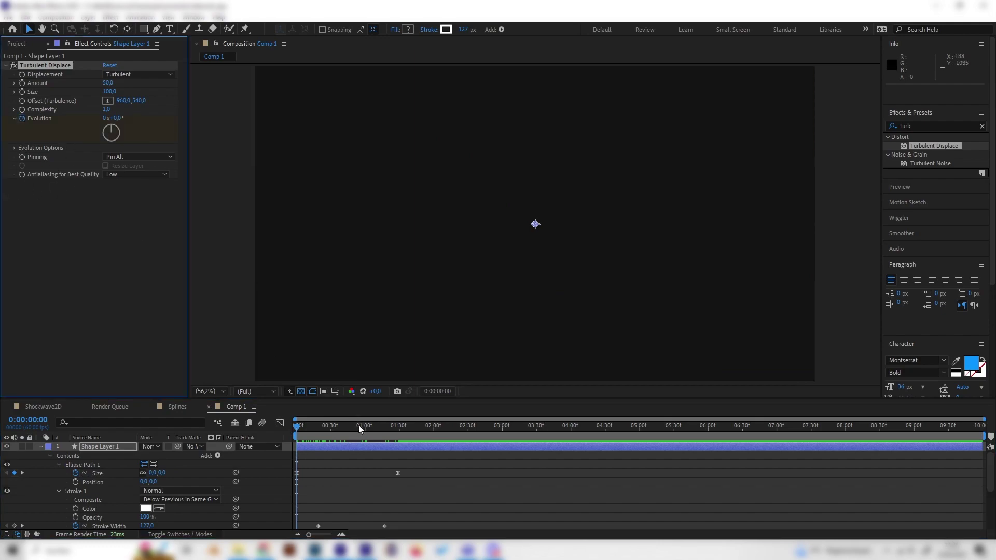
left_click_drag(359, 425, 398, 428)
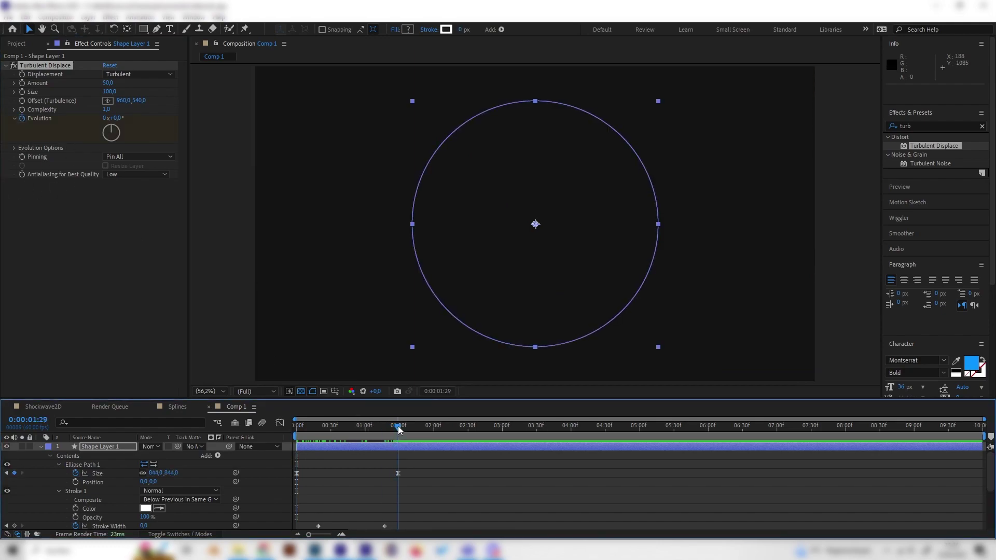
left_click_drag(111, 126, 110, 127)
left_click_drag(398, 426, 275, 439)
key("space")
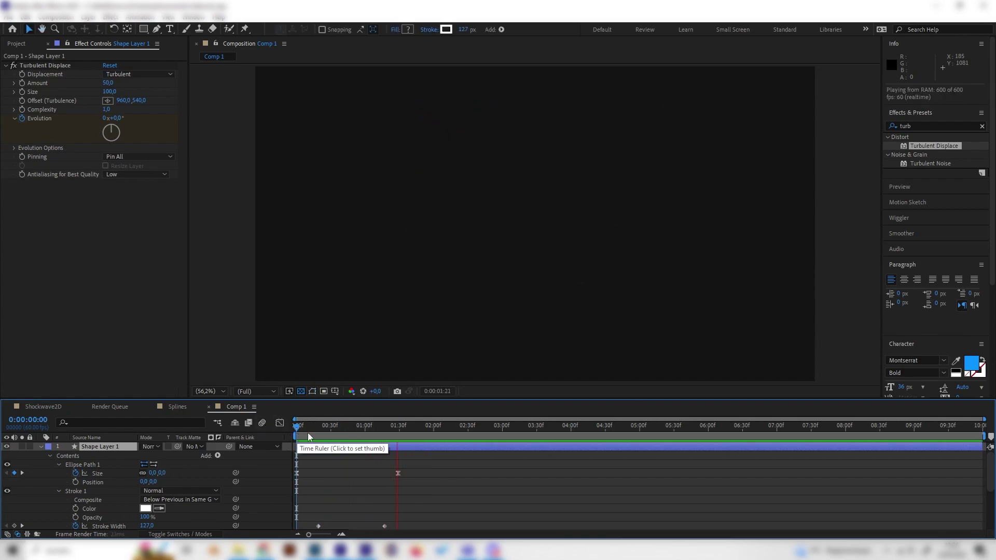
key("space")
key("space")
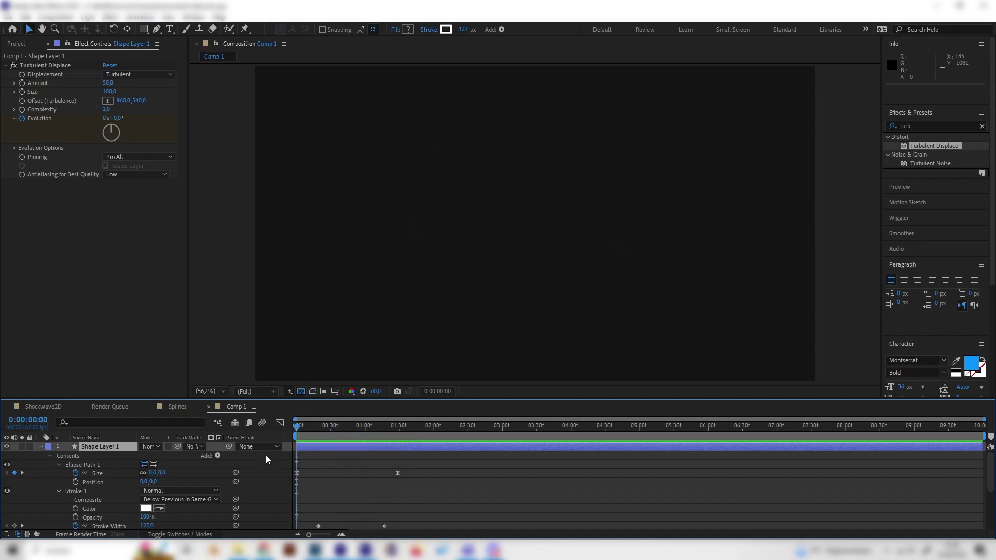
key("space")
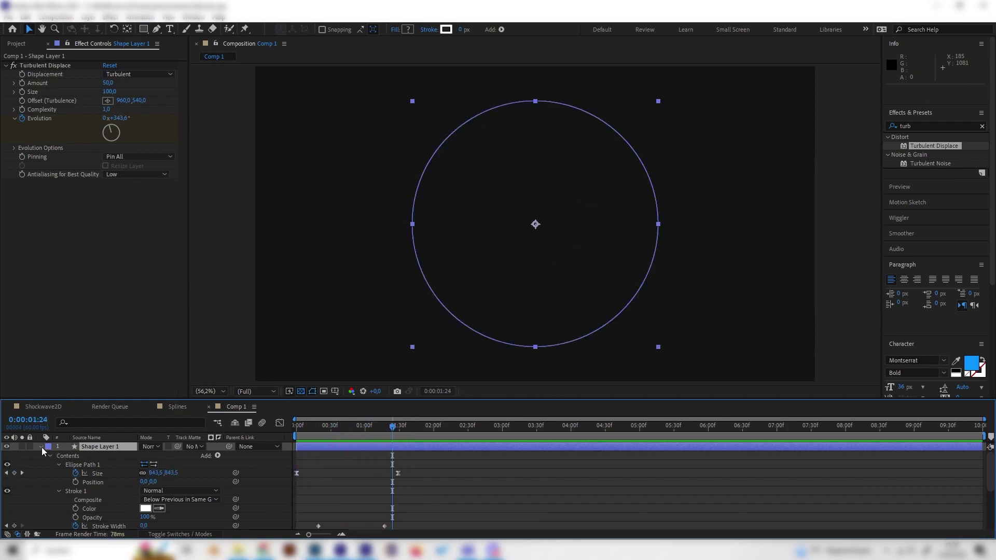
Duplicate Shape Layer 1, shrink the copy, and start it a few frames later.
left_click(41, 446)
key("ctrl+d")
key("s")
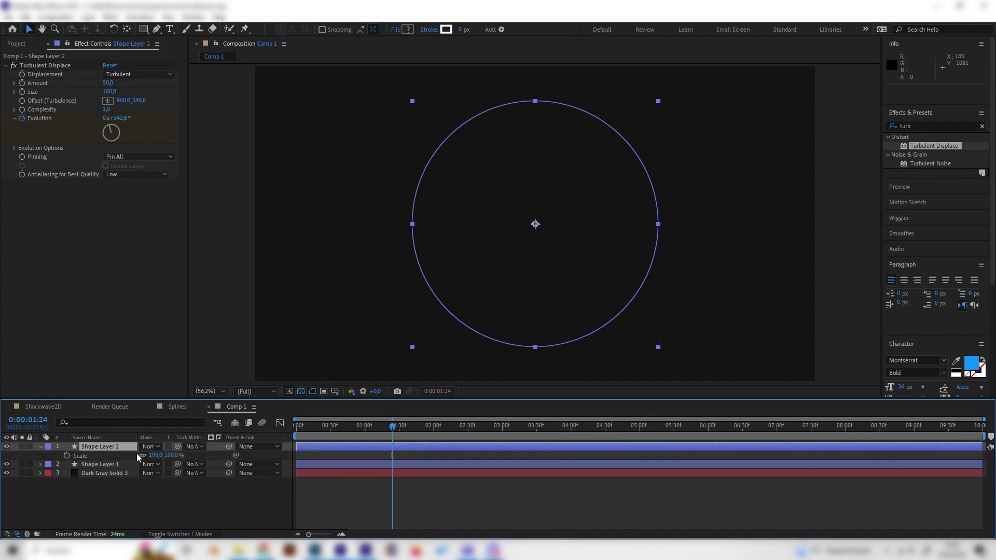
left_click_drag(172, 456, 155, 456)
mouse_move(364, 425)
left_mouse_down()
mouse_move(327, 427)
mouse_move(357, 436)
left_mouse_up()
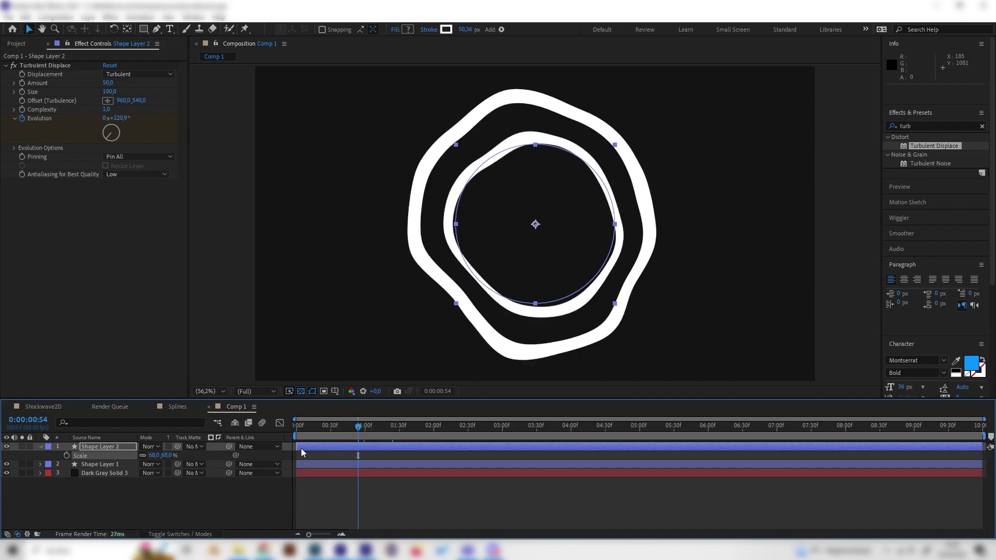
mouse_move(307, 451)
left_mouse_down()
mouse_move(297, 438)
mouse_move(320, 437)
left_mouse_up()
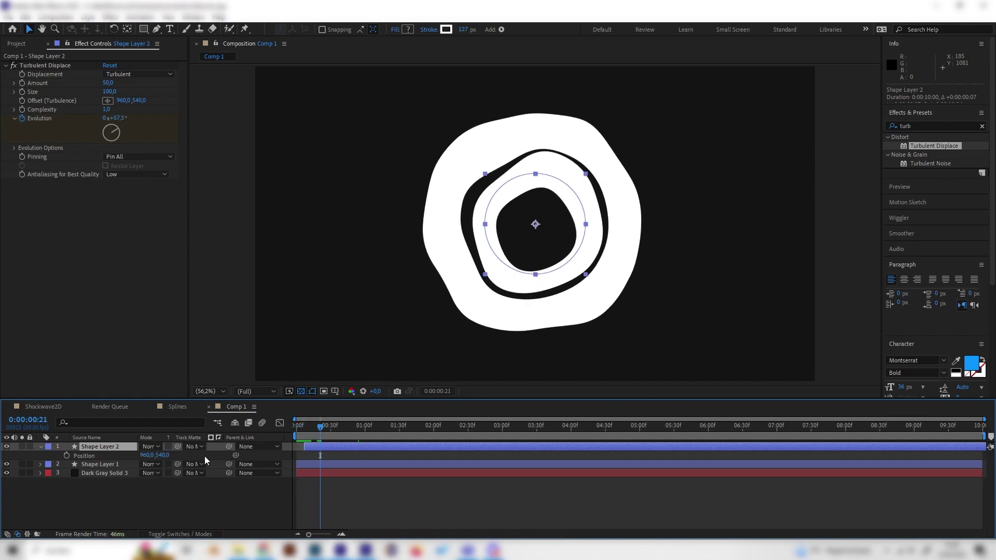
Move the small ring to position 1625, 810, scale it to 58%, and preview.
left_click_drag(168, 457, 312, 450)
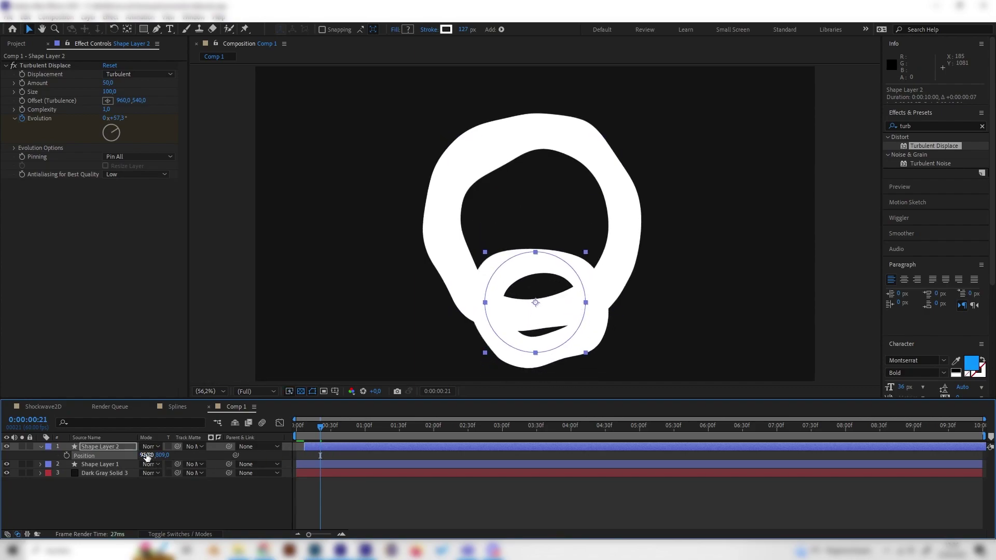
left_click_drag(146, 457, 495, 457)
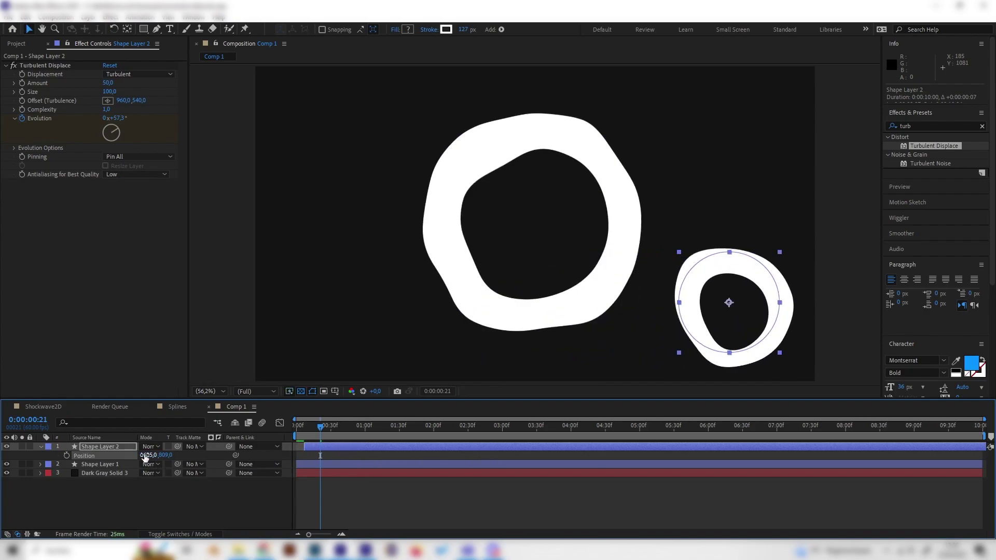
left_click_drag(168, 455, 165, 456)
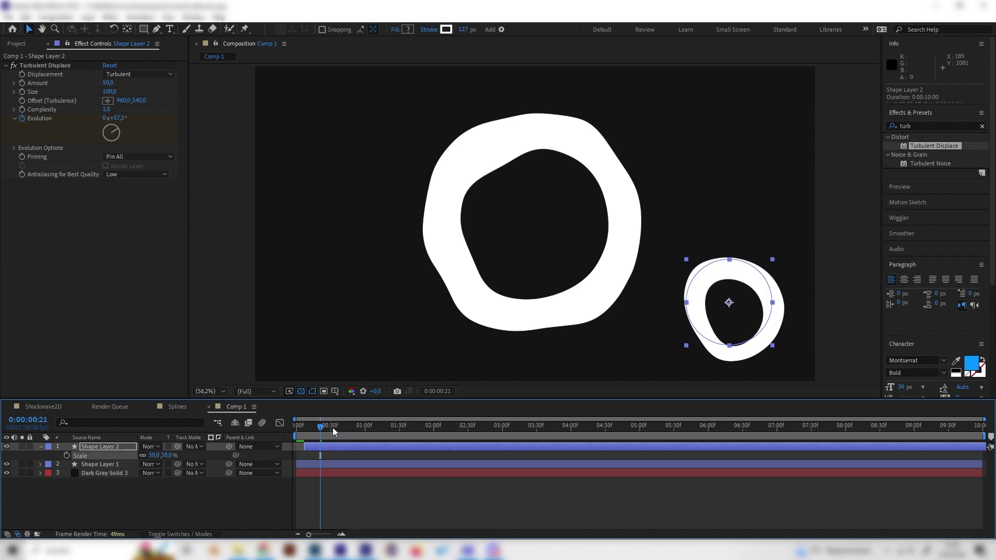
key("space")
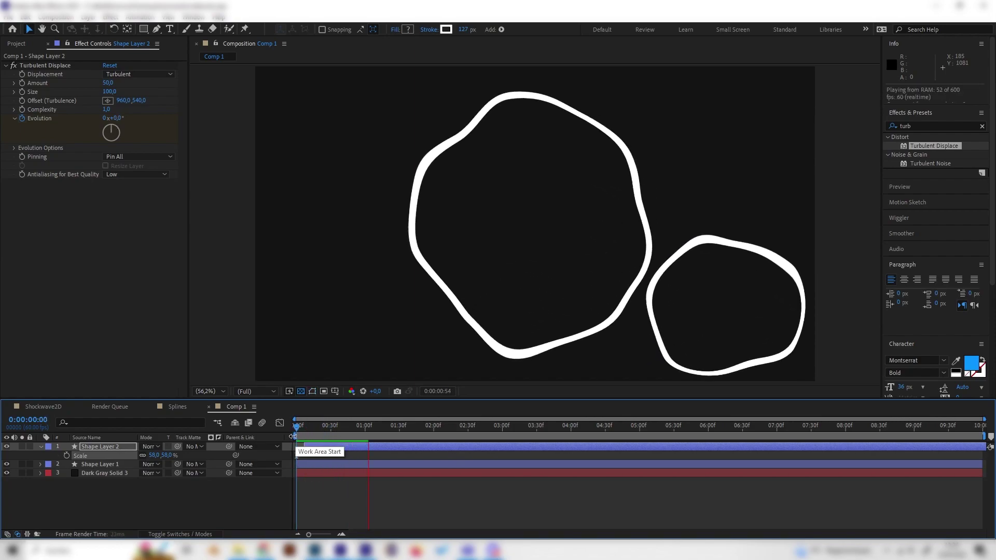
Duplicate Shape Layer 2 as a third ring, move it left, scale it to 32%, and preview.
key("ctrl+d")
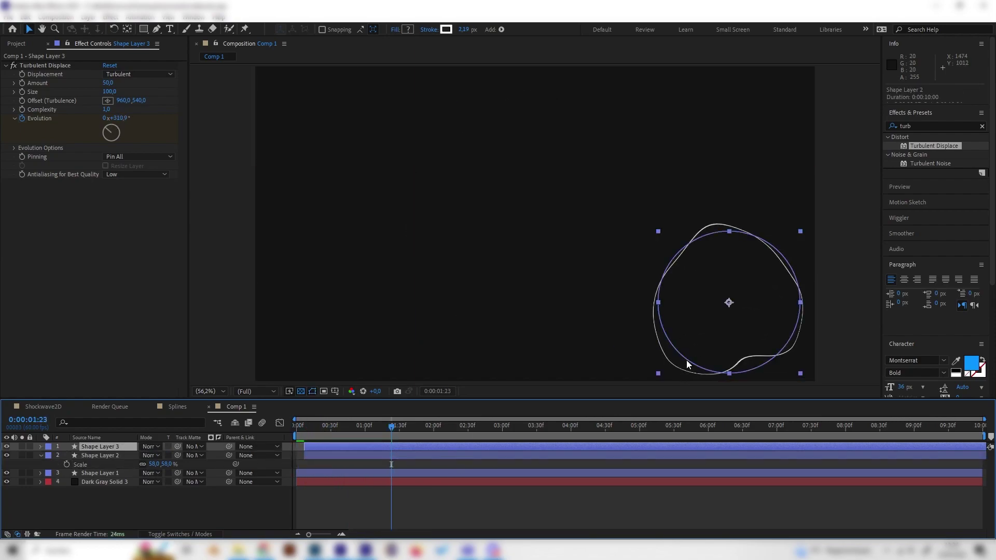
left_click_drag(732, 307, 365, 272)
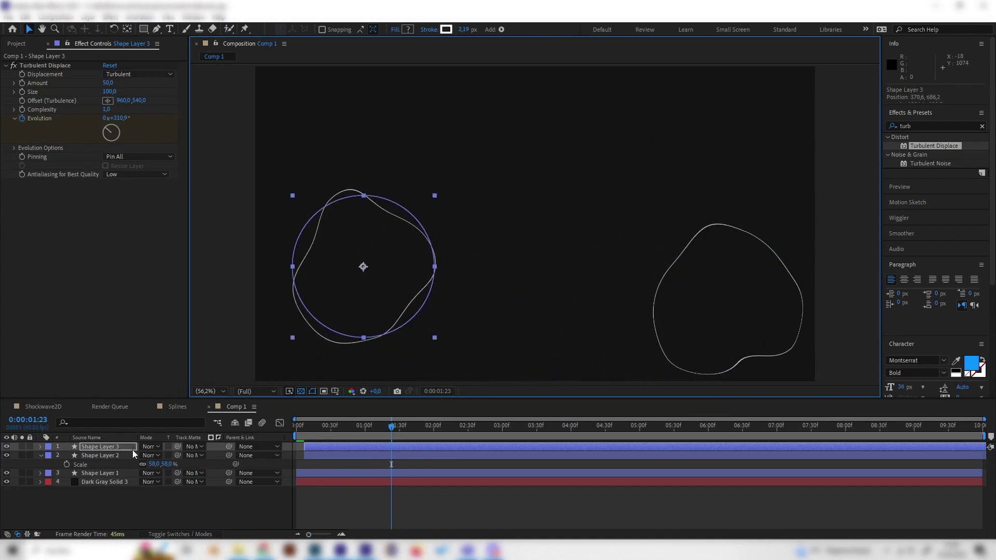
key("s")
left_click_drag(166, 459, 151, 455)
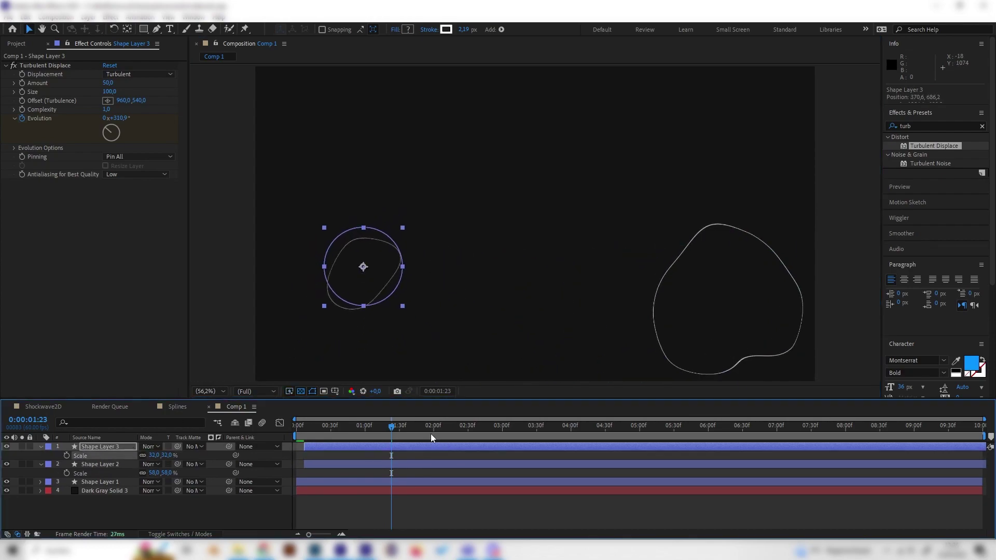
key("space")
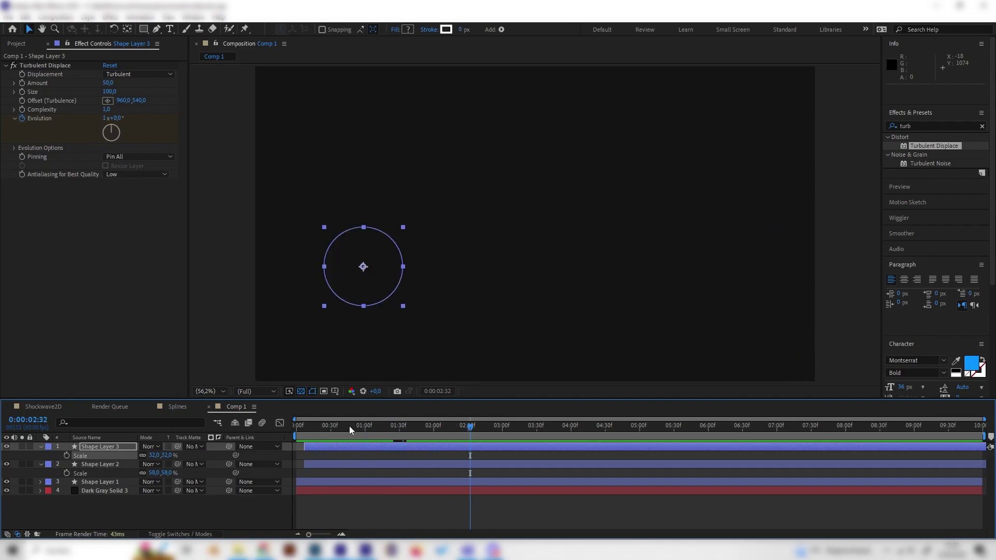
left_click_drag(351, 430, 323, 446)
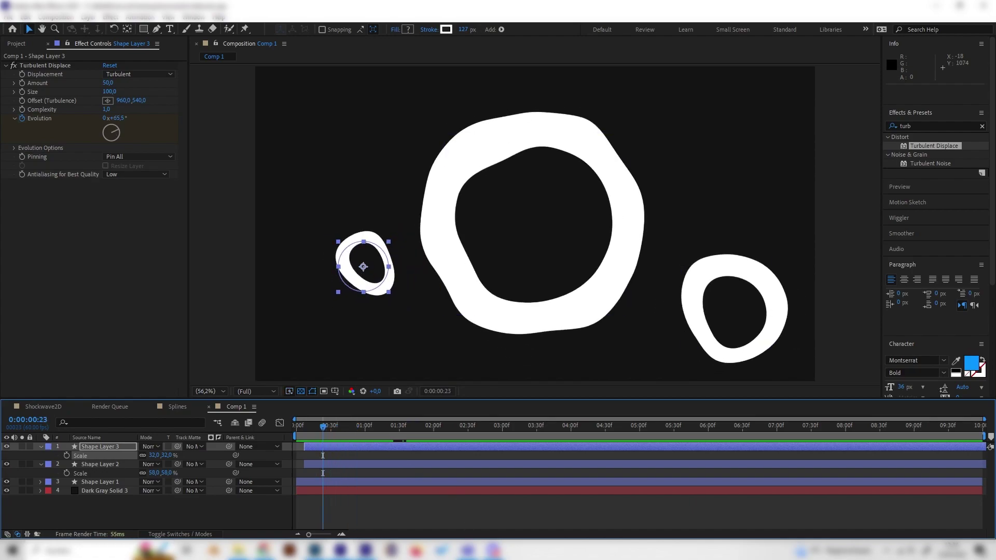